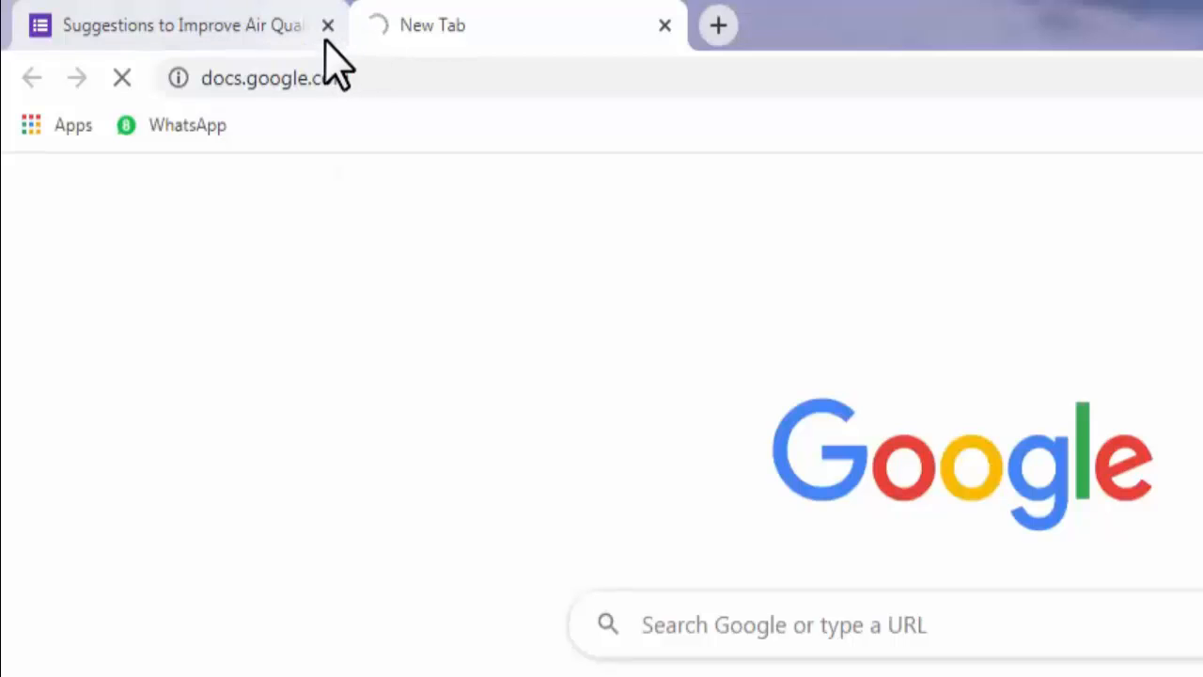
- Close the old form's browser tab, switch from Google Docs to Google Forms and create a blank form
left_click(327, 27)
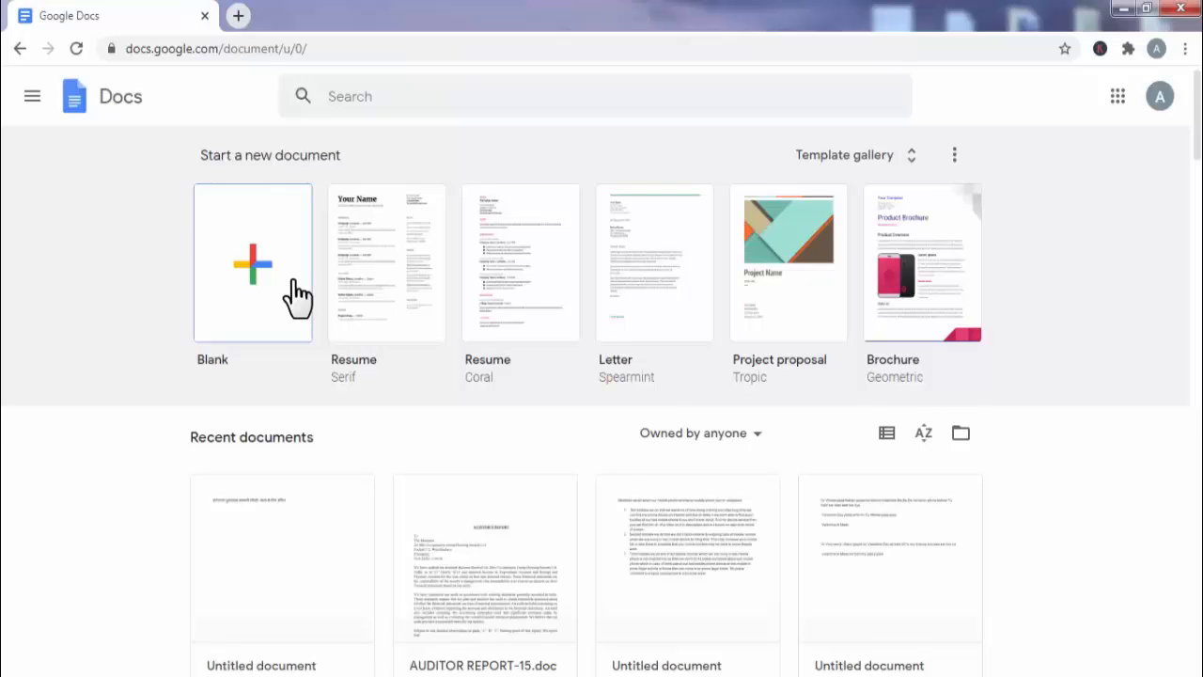
left_click(32, 102)
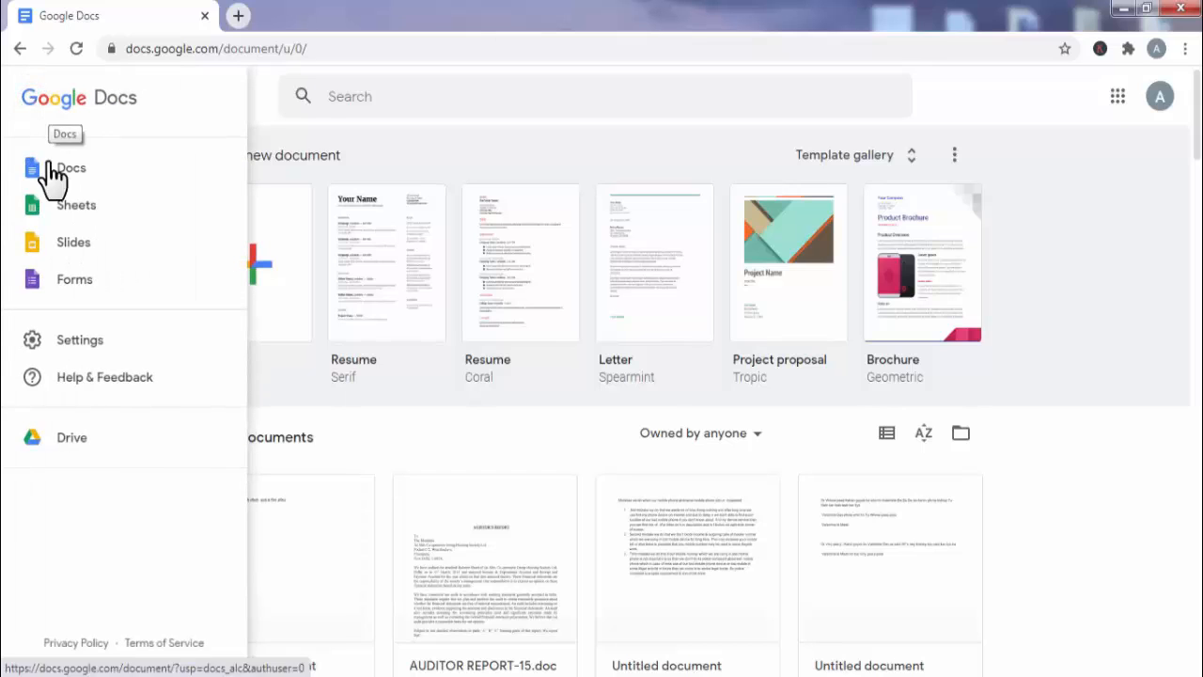
left_click(82, 282)
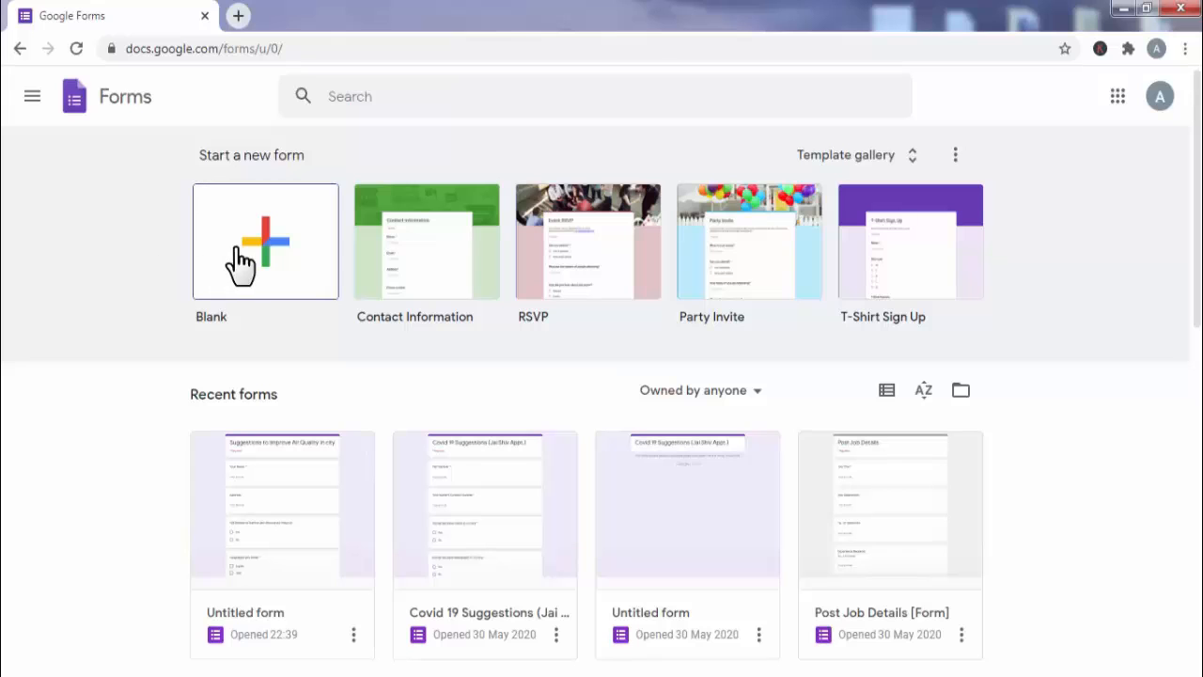
left_click(266, 254)
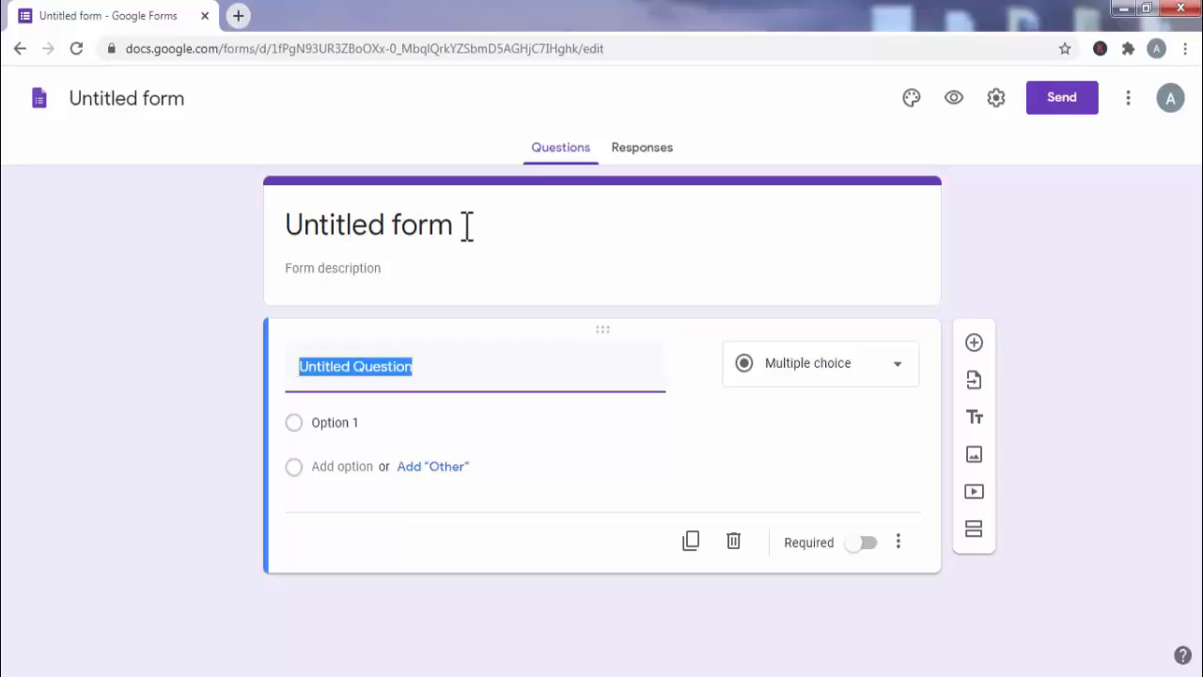
- Set the form title to "Suggestions to Improve Air Quality in city"
left_click(387, 227)
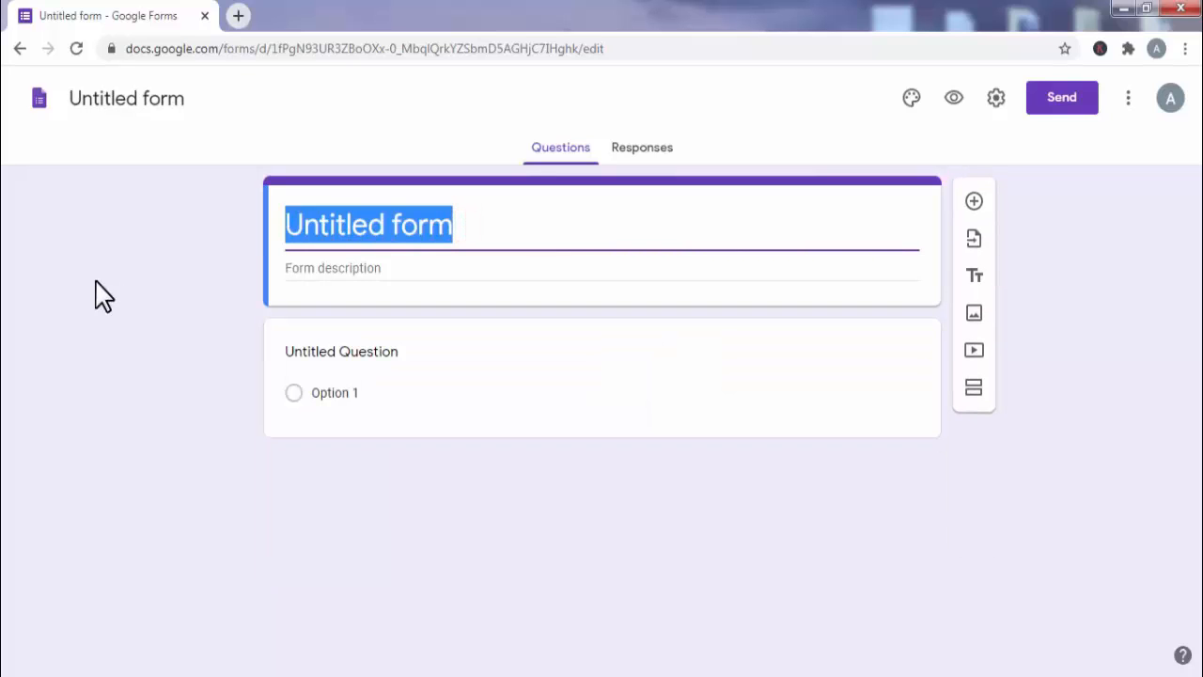
type("Su")
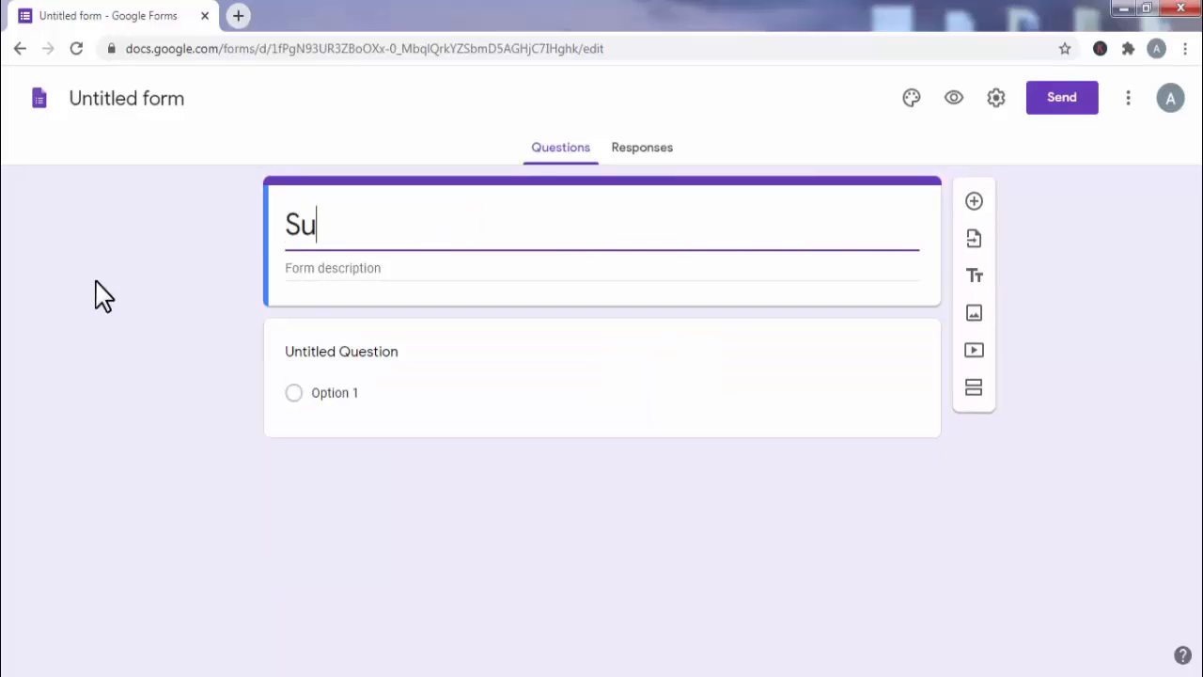
type("ggestions to Improve")
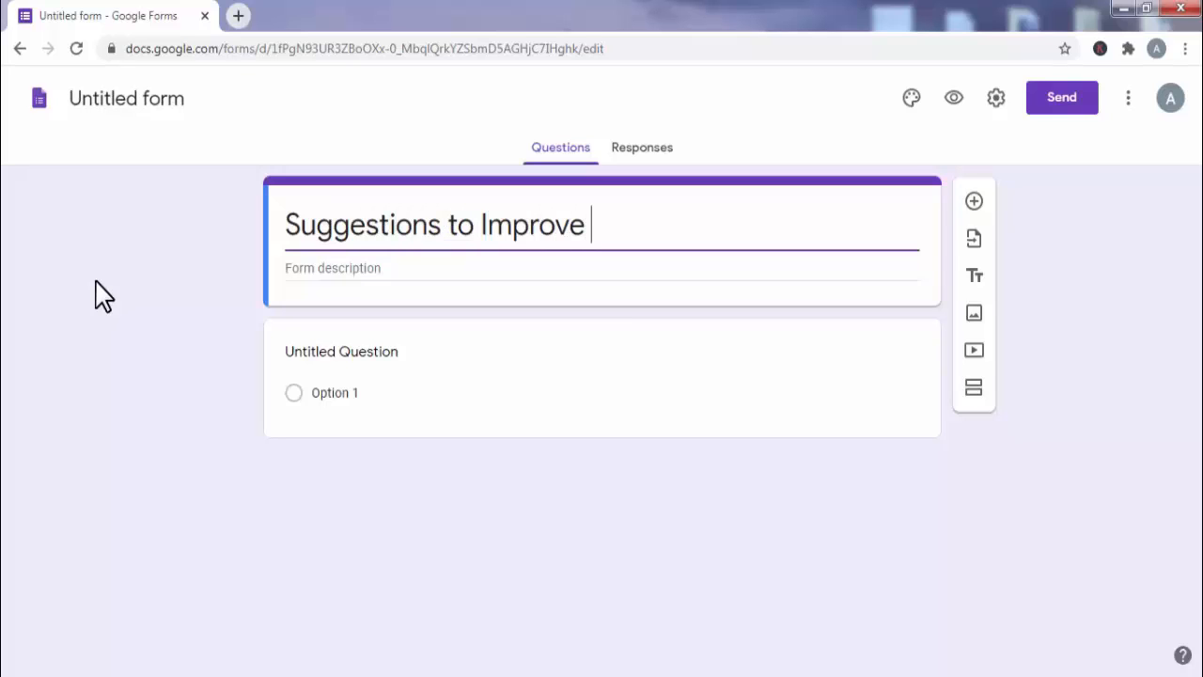
type(" Air Quali")
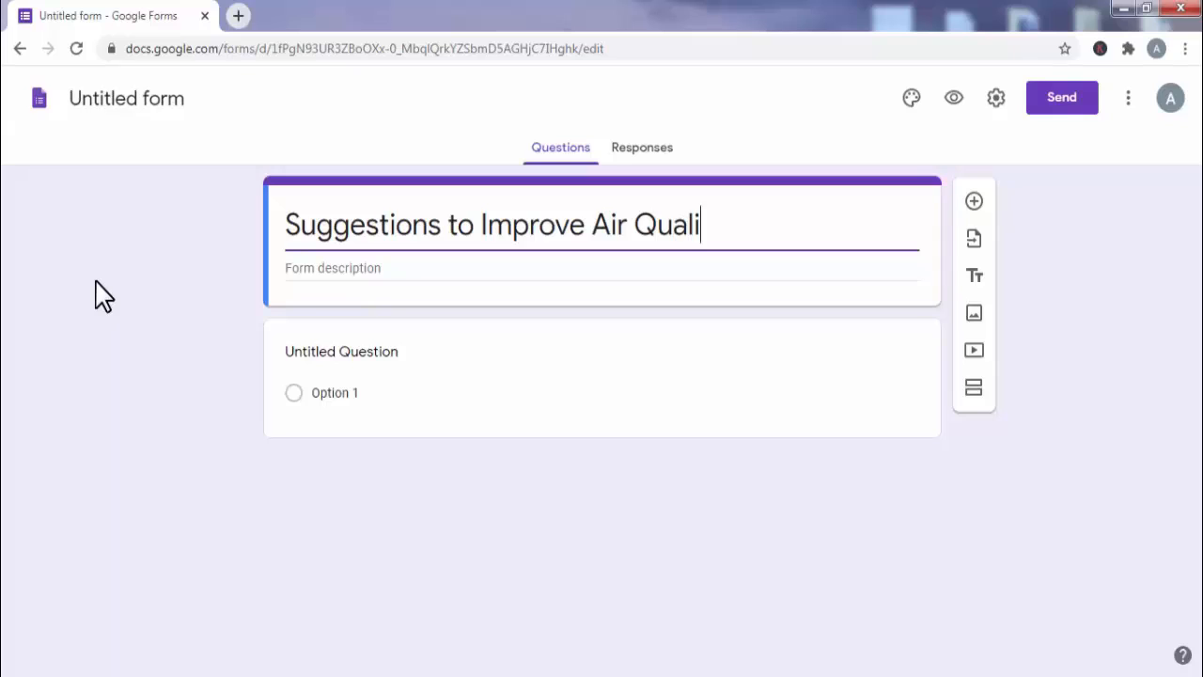
type("ty in ci")
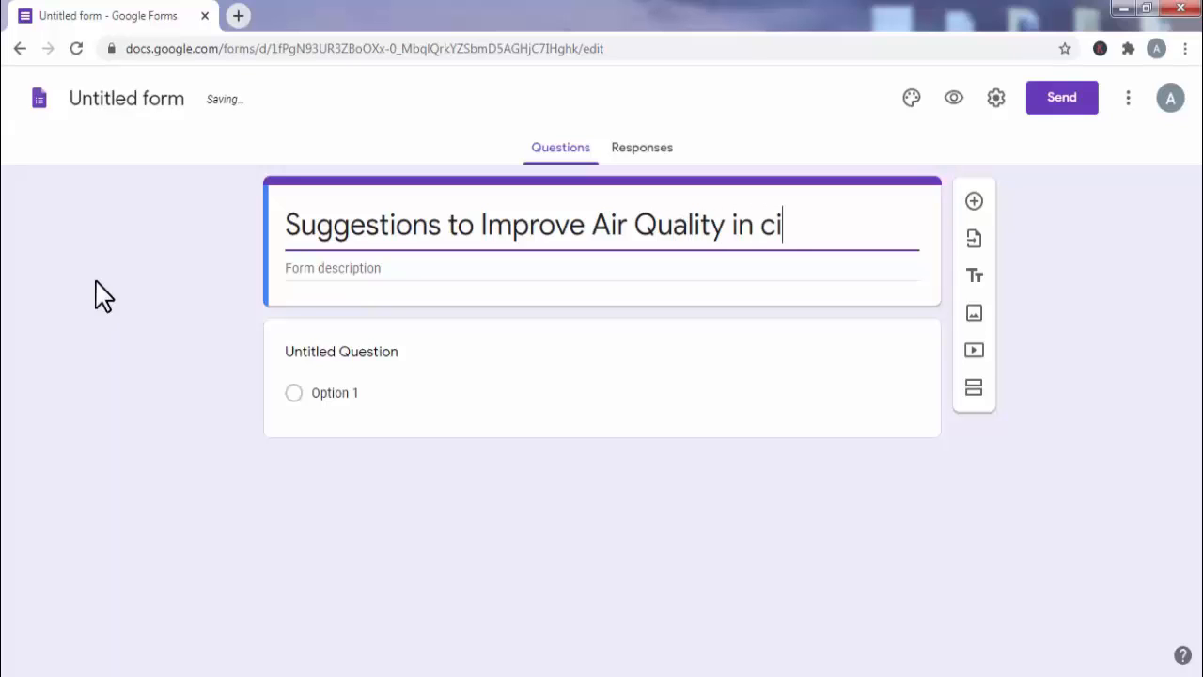
type("ty")
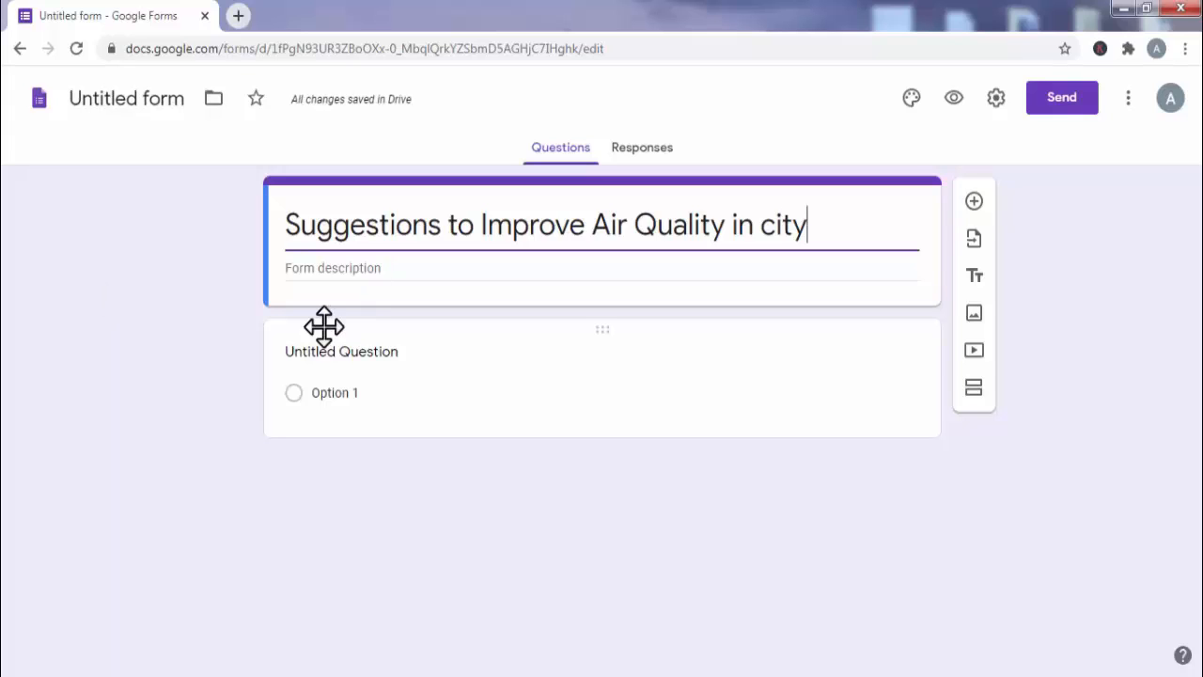
- Turn the untitled question into a required short-answer question reading "Your Name :"
left_click(337, 352)
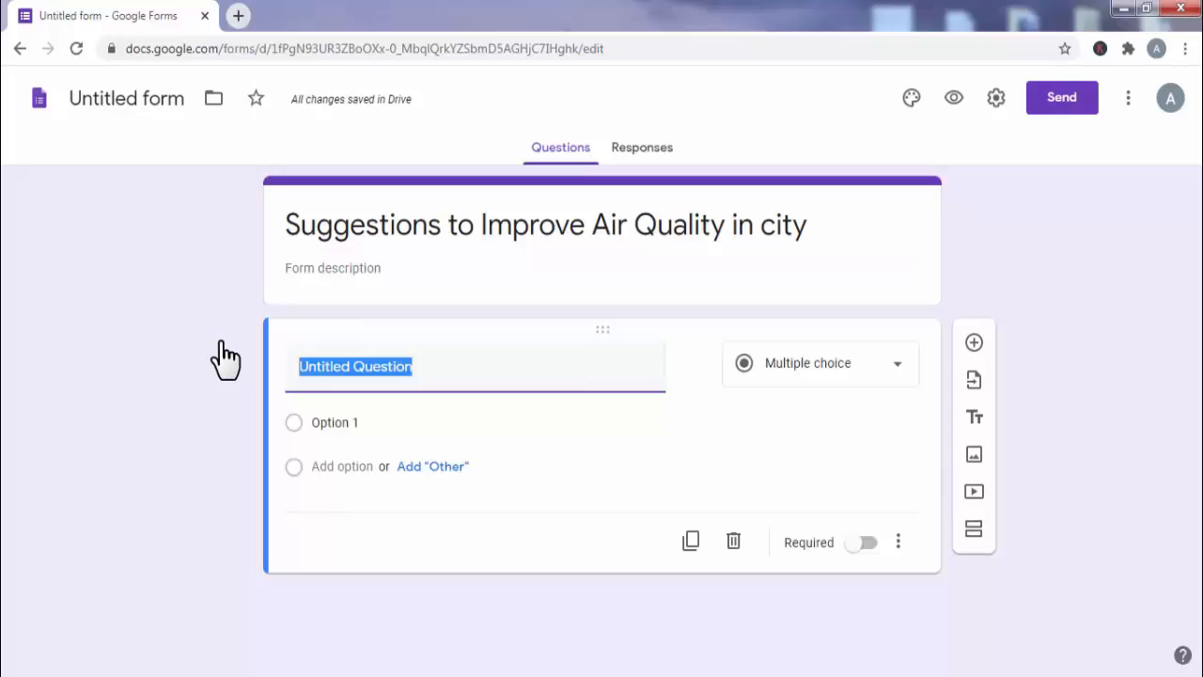
type("Your Name")
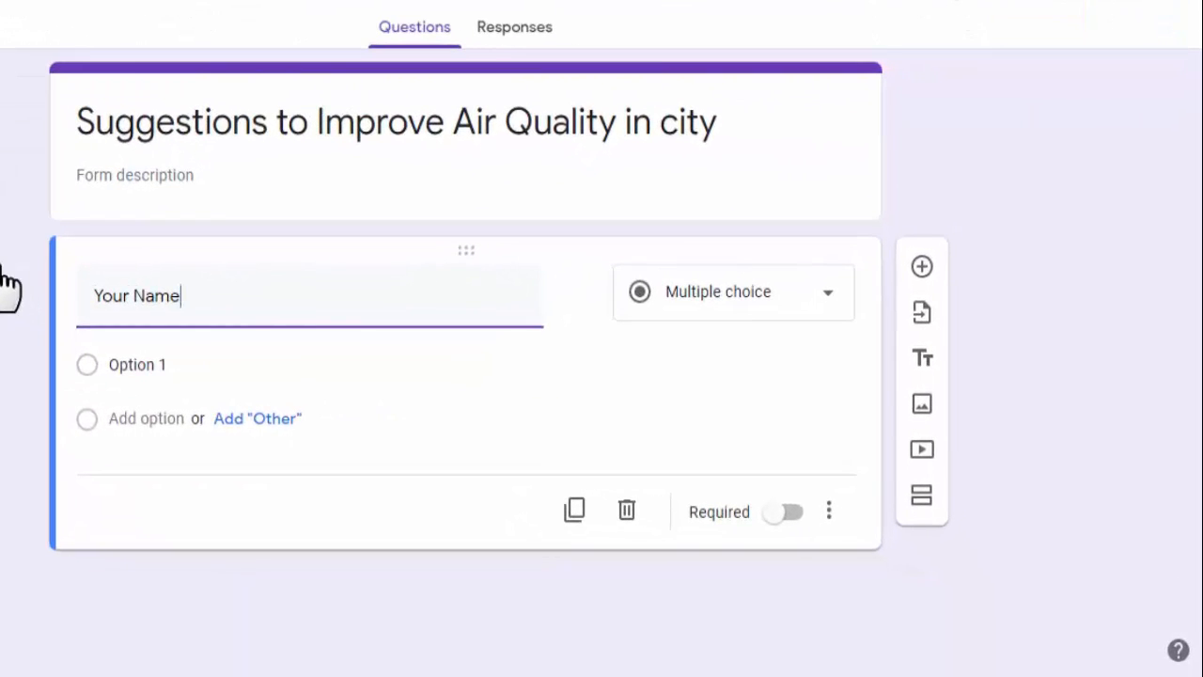
type(" :")
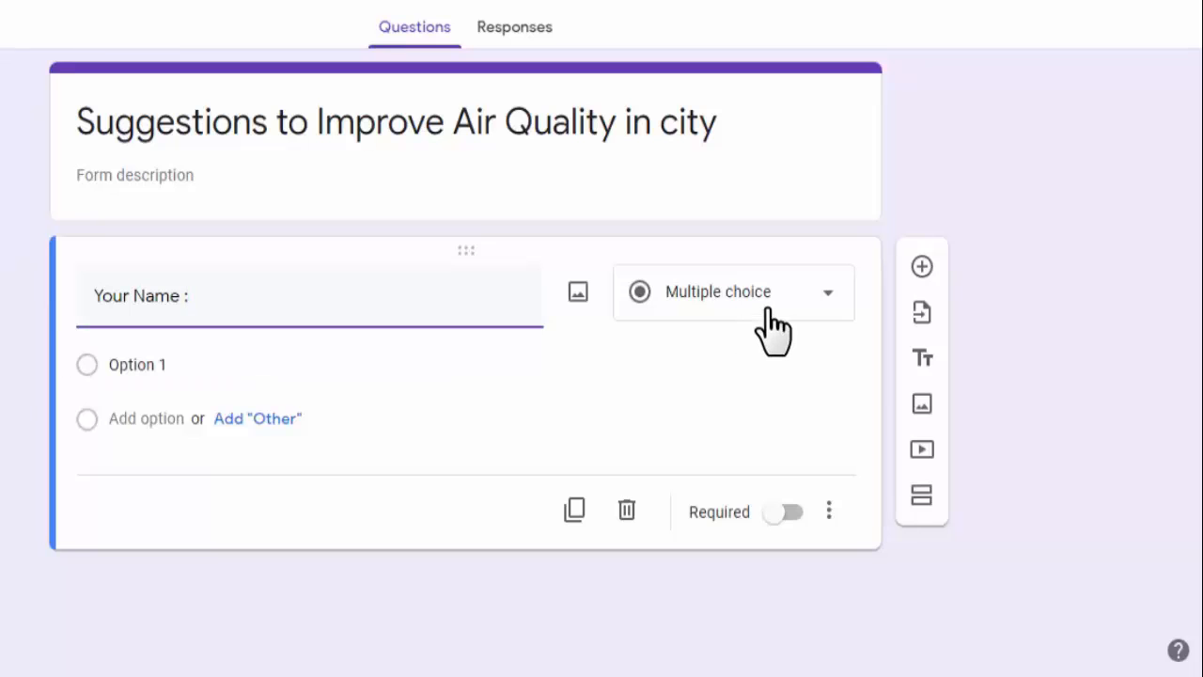
left_click(826, 299)
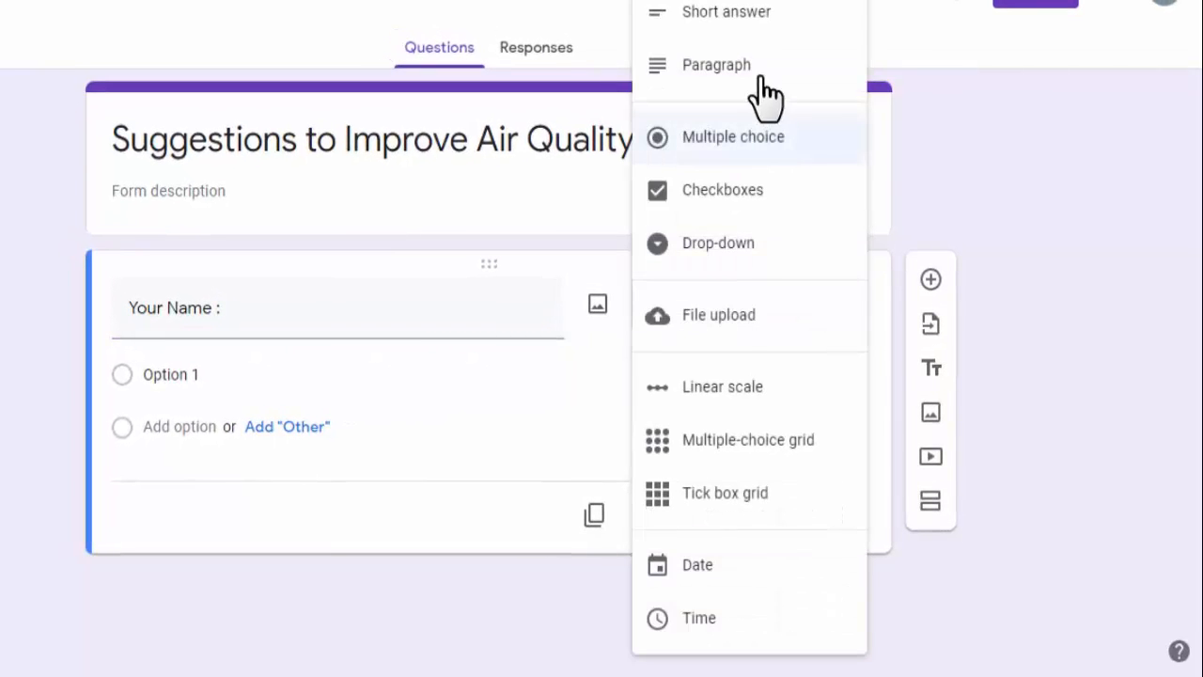
left_click(750, 18)
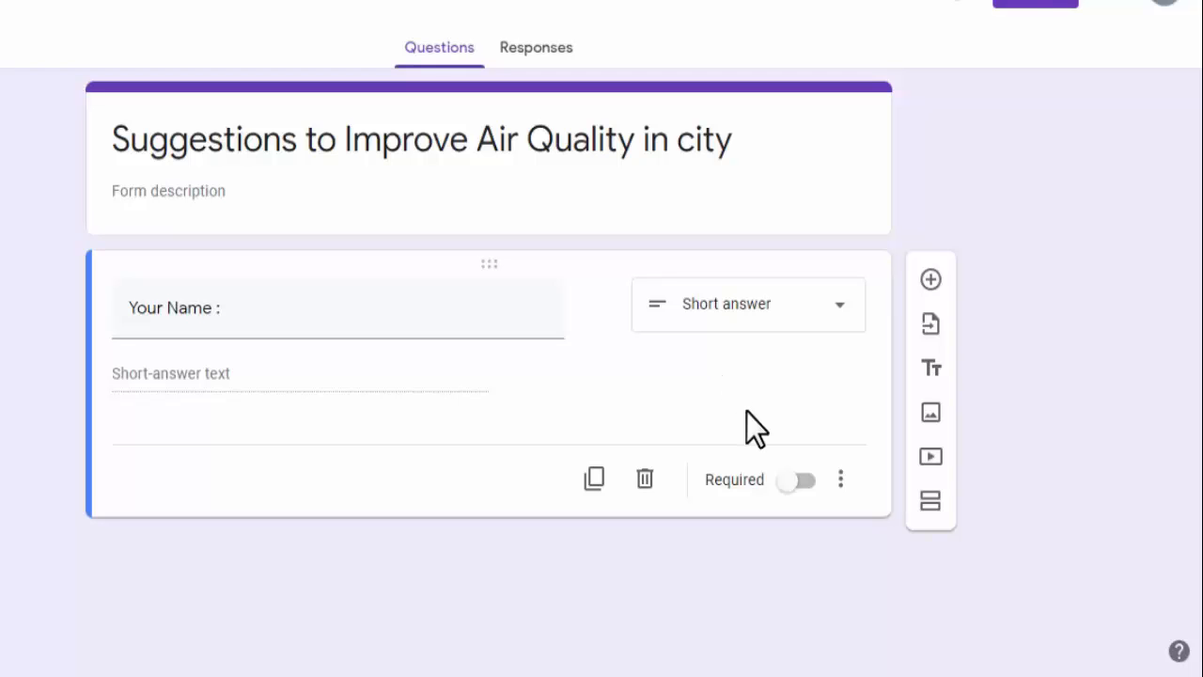
left_click(805, 479)
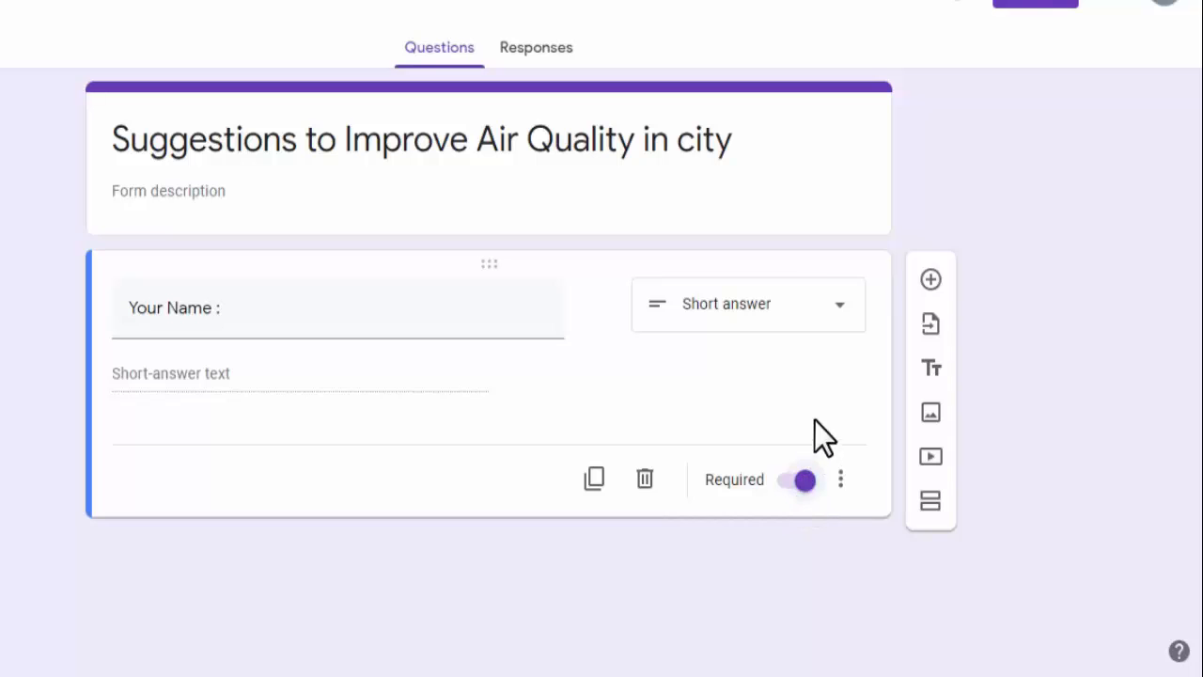
- Add a required paragraph question reading "Address :" below the name question
left_click(930, 280)
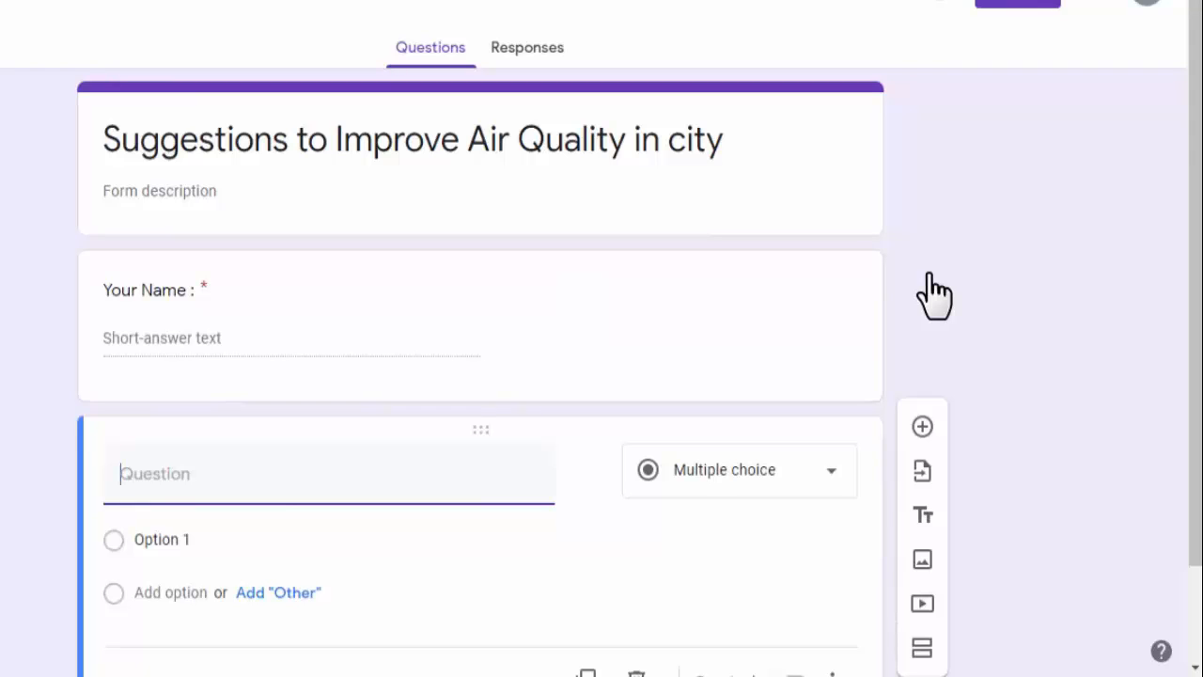
type("Address :")
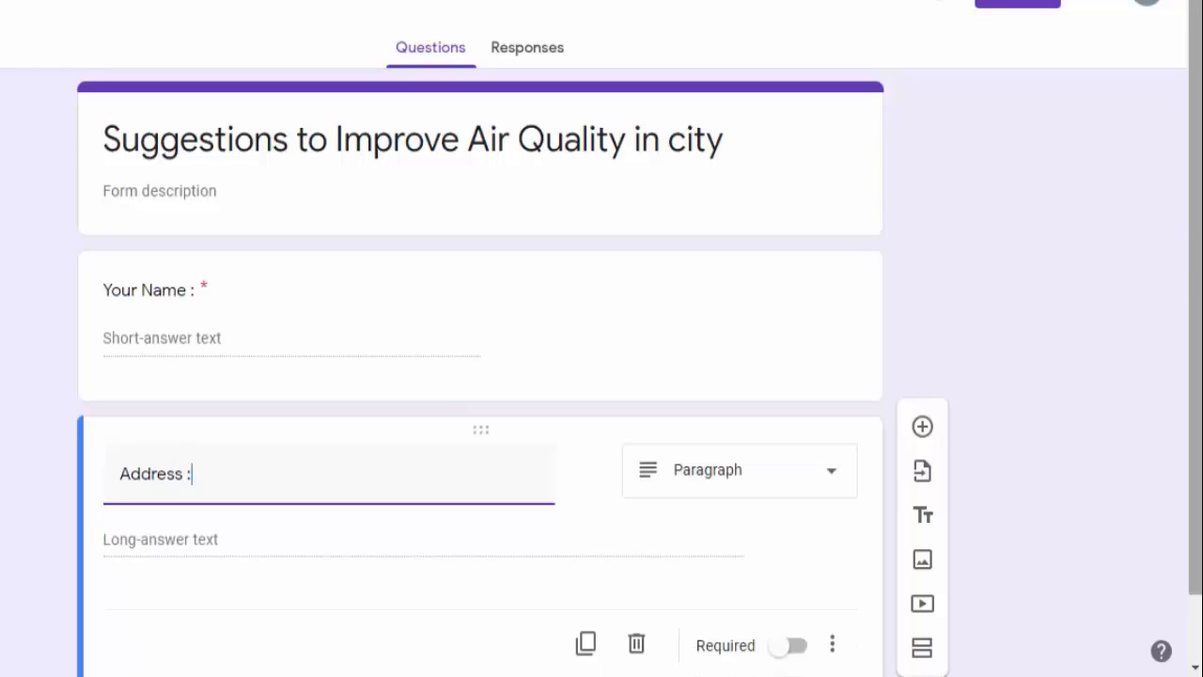
left_click_drag(1198, 228, 1197, 295)
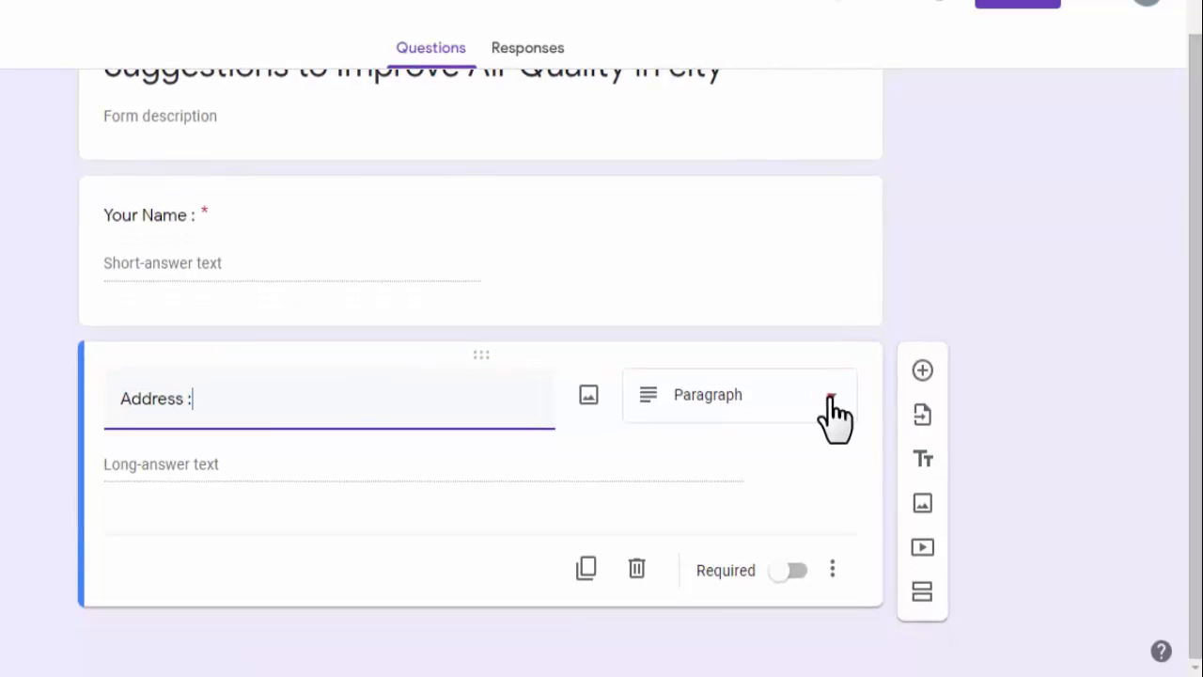
left_click(831, 397)
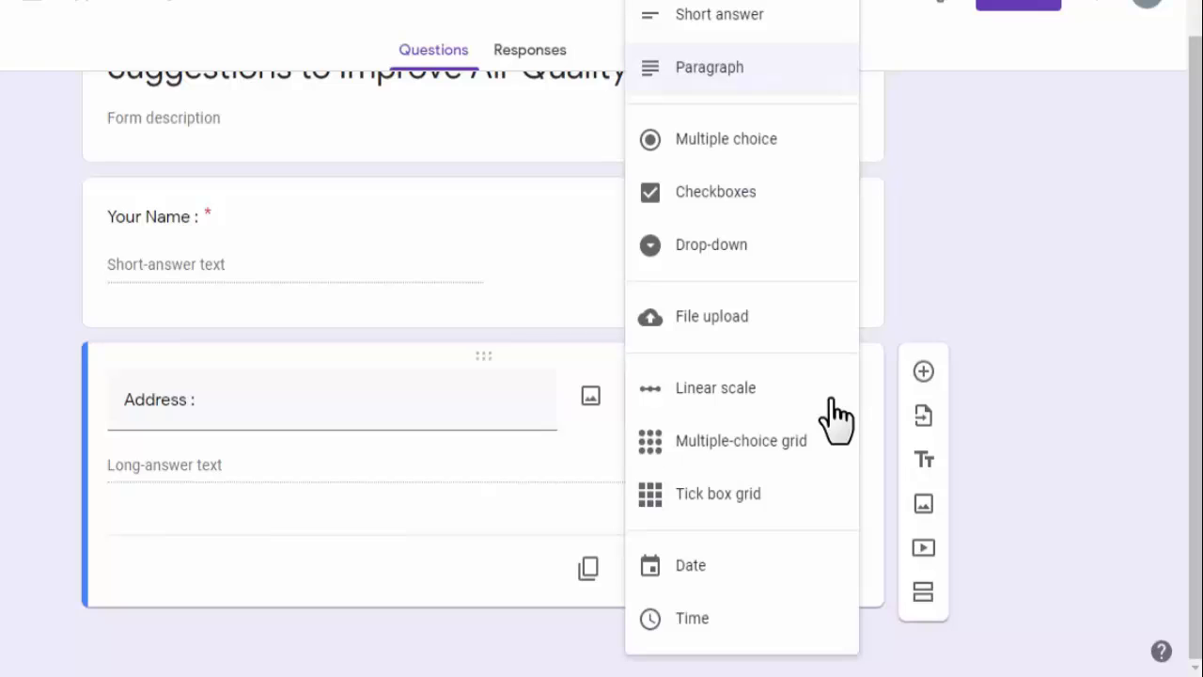
left_click(726, 67)
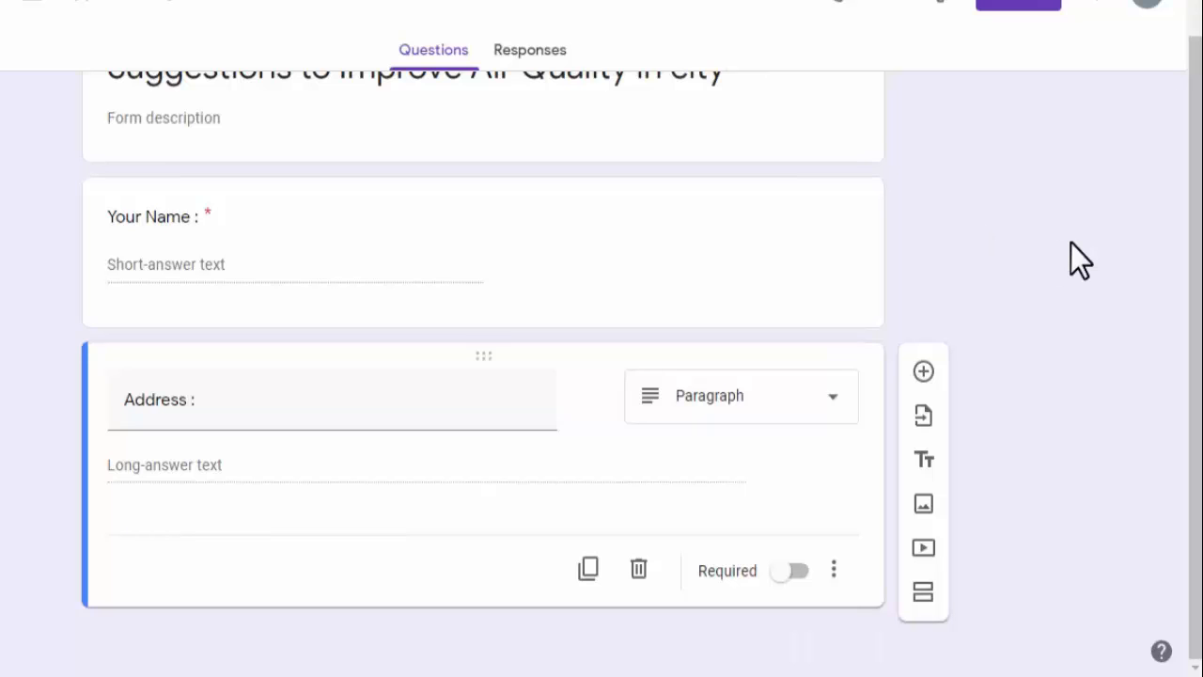
left_click(797, 571)
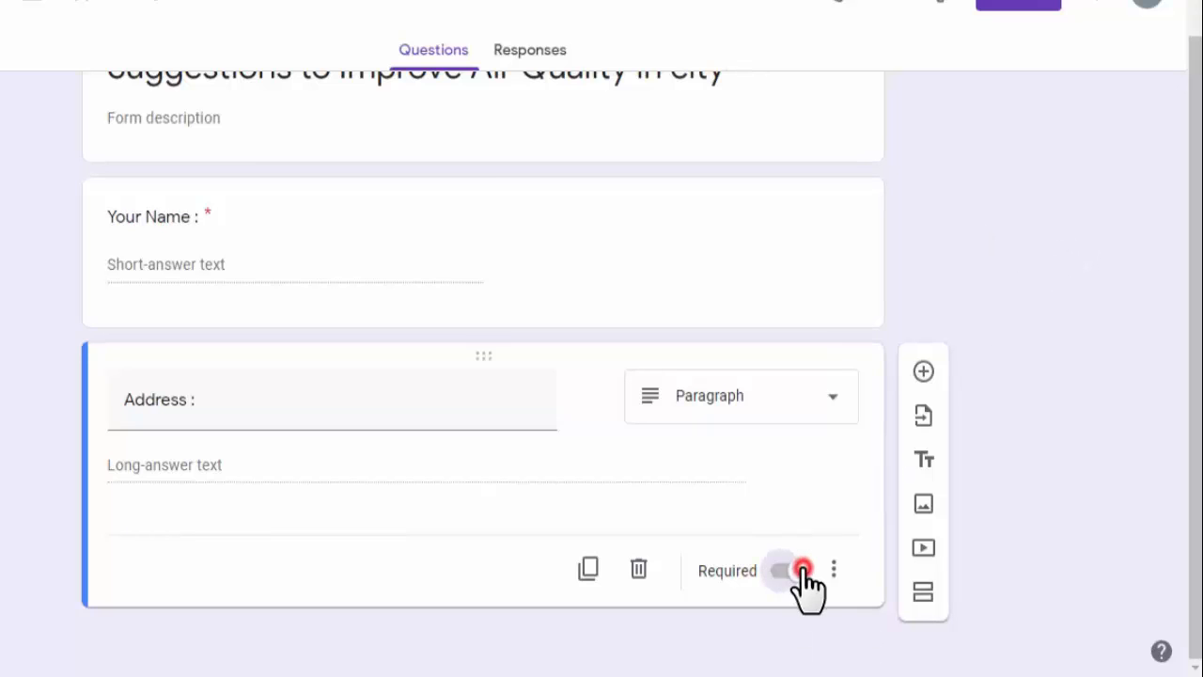
- Add a multiple-choice question reading "Will Reduce in Traffic Jam Reduce Air Pollution" below the address question
left_click(923, 374)
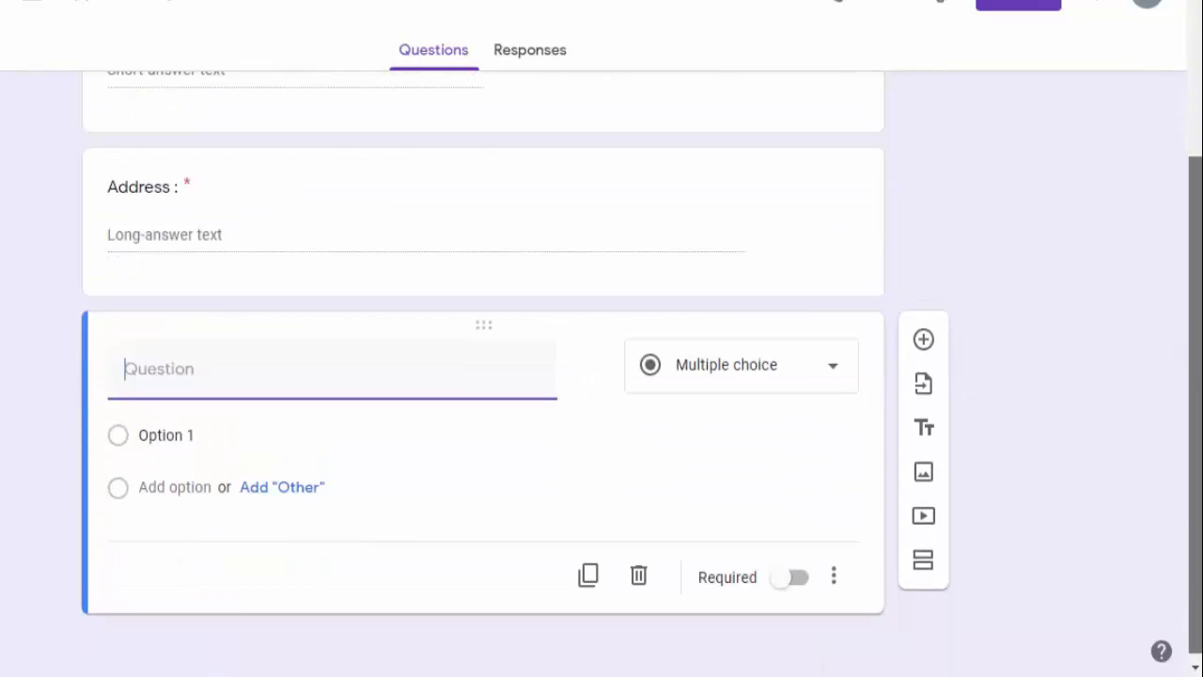
type("Will ")
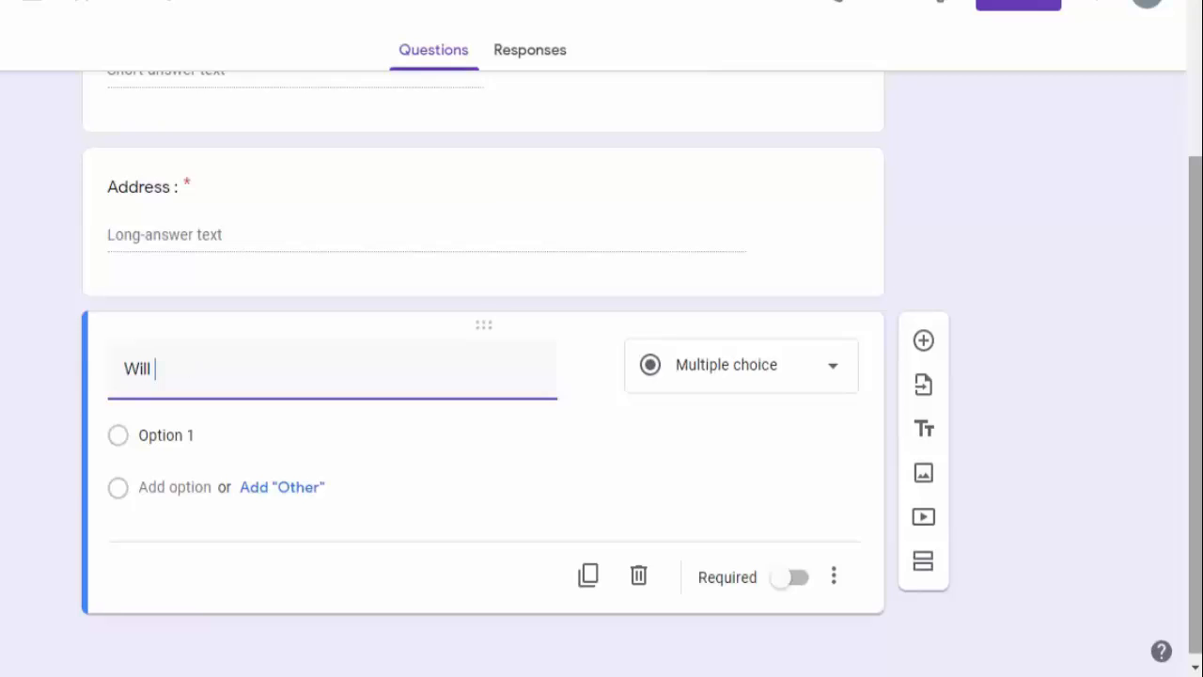
type("Reduce in Tra")
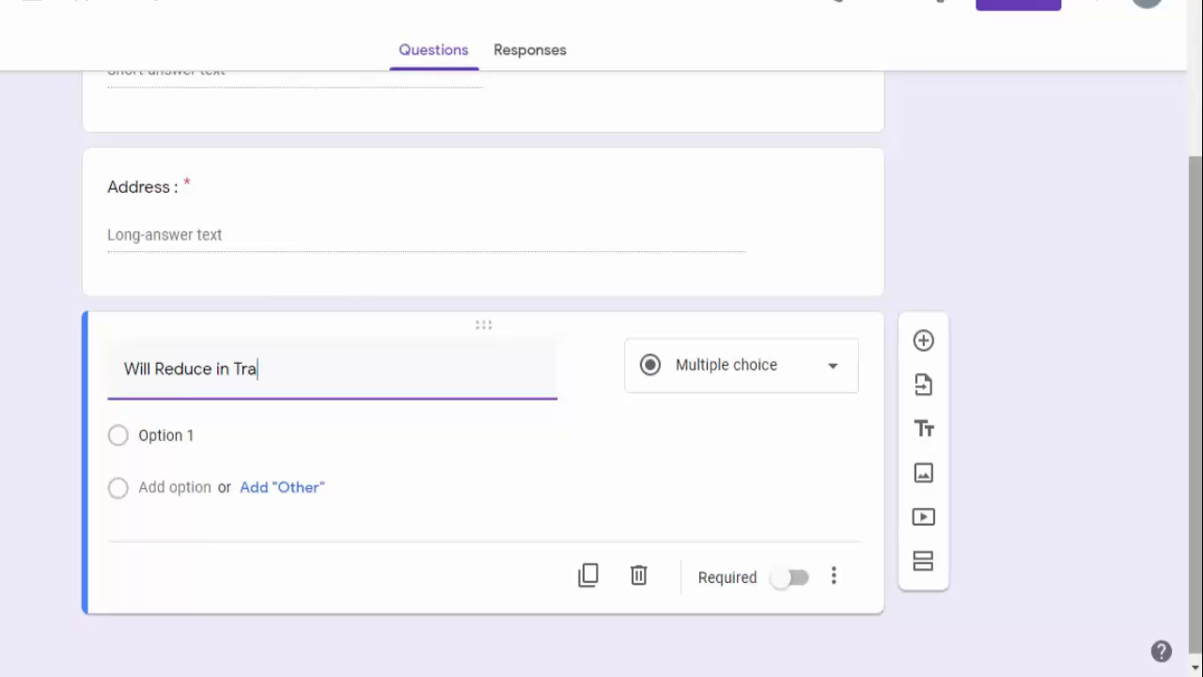
type("ffic Jam Reduce ")
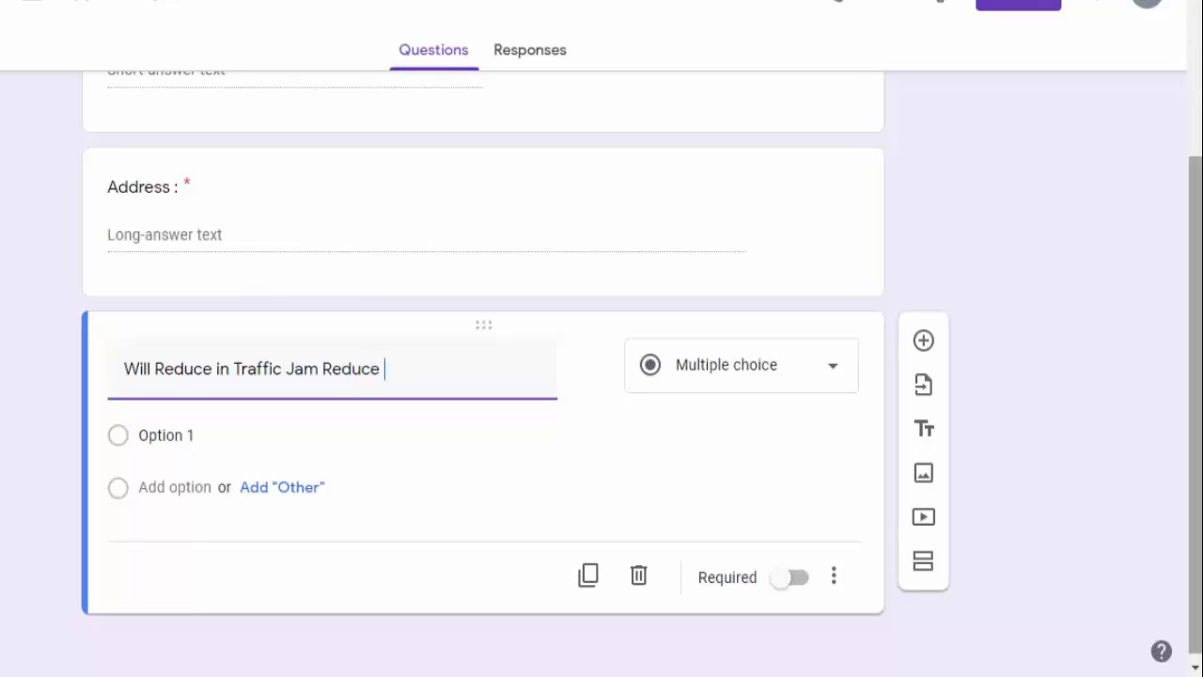
type("Air Pollution")
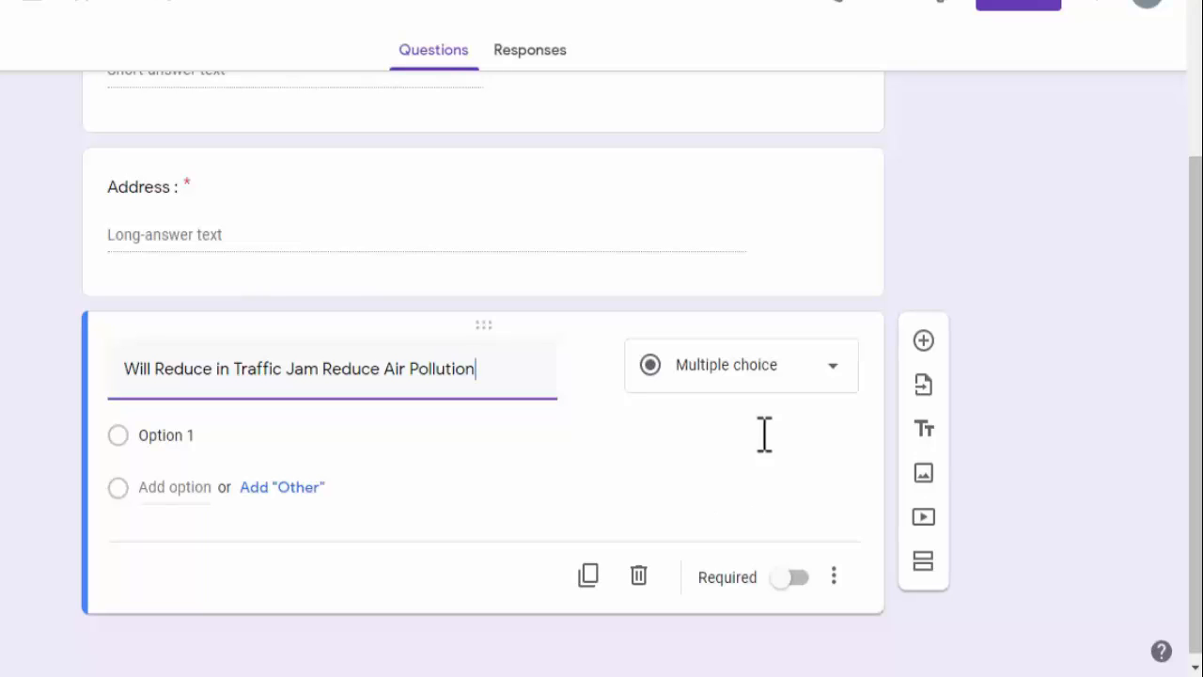
left_click(830, 389)
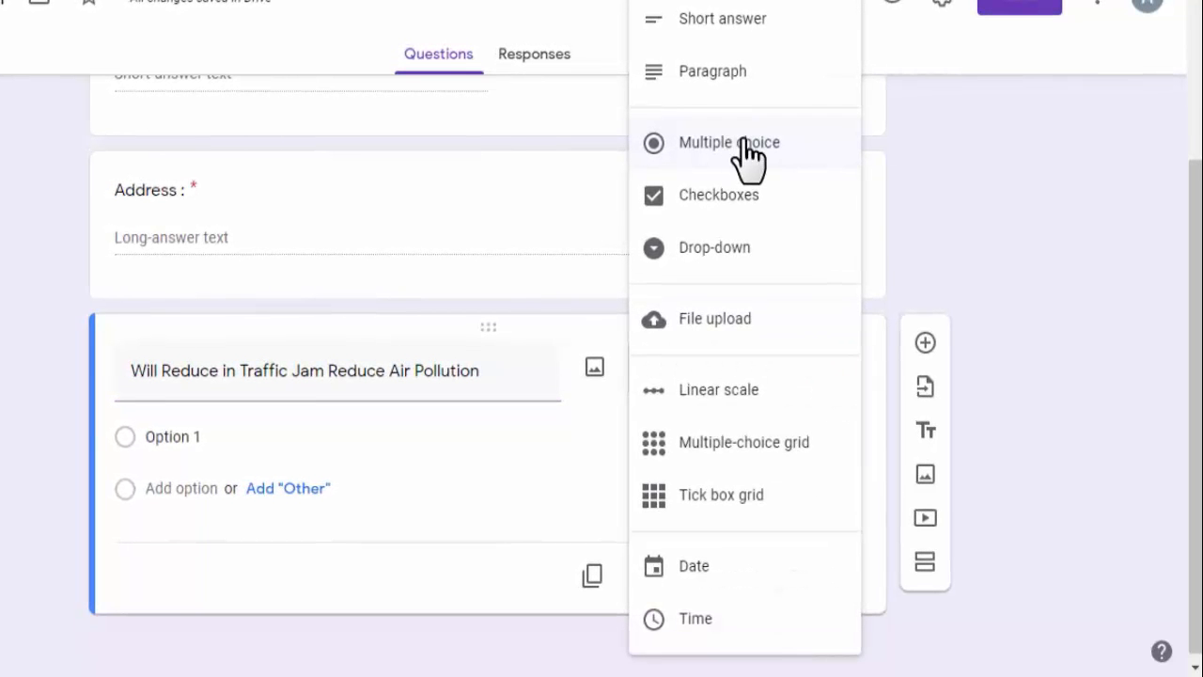
left_click(747, 150)
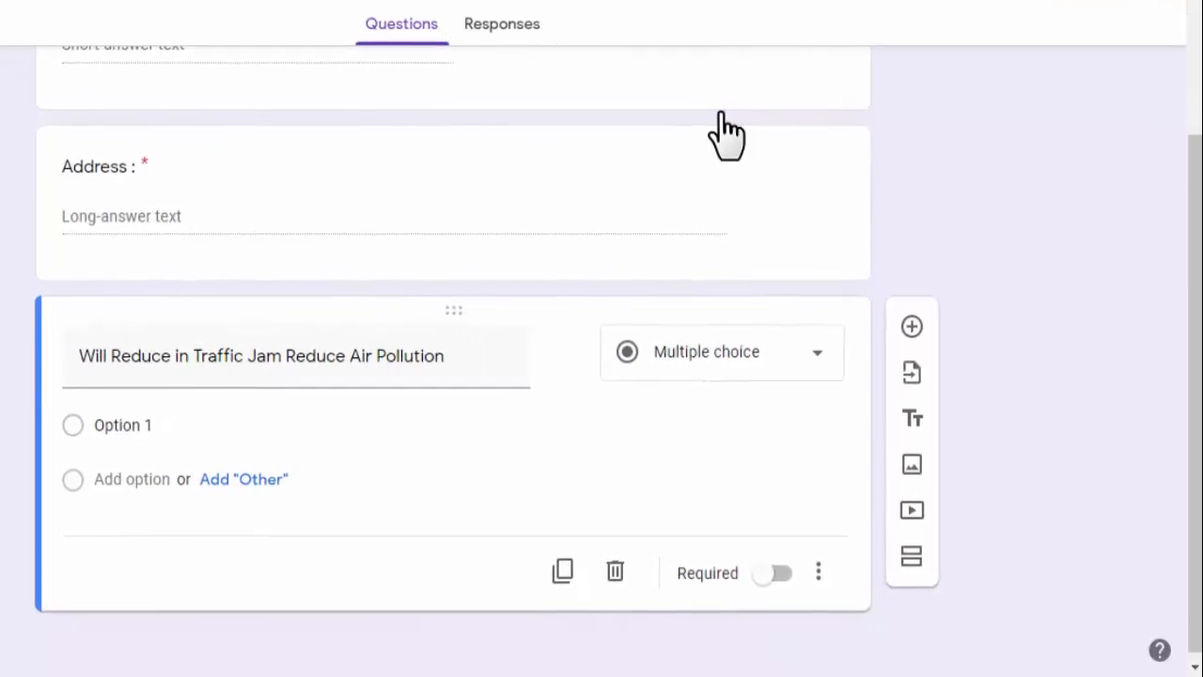
- Give the traffic jam question the answer options "Yes" and "No" and make it required
left_click(94, 425)
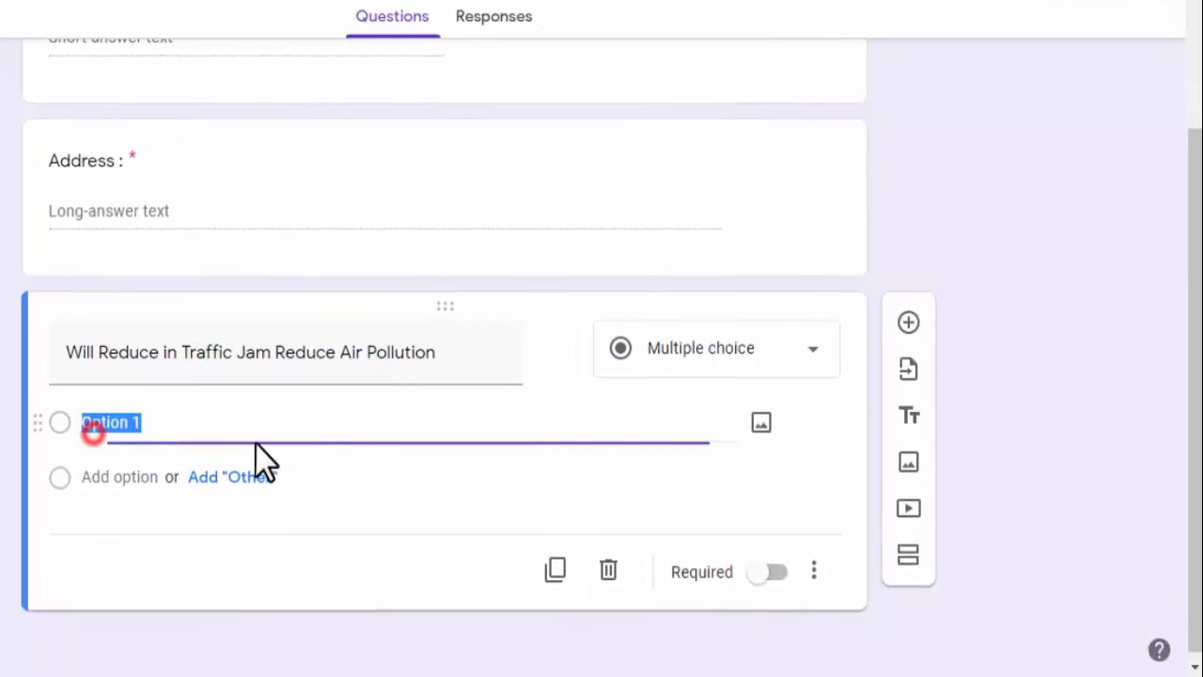
key("BackSpace")
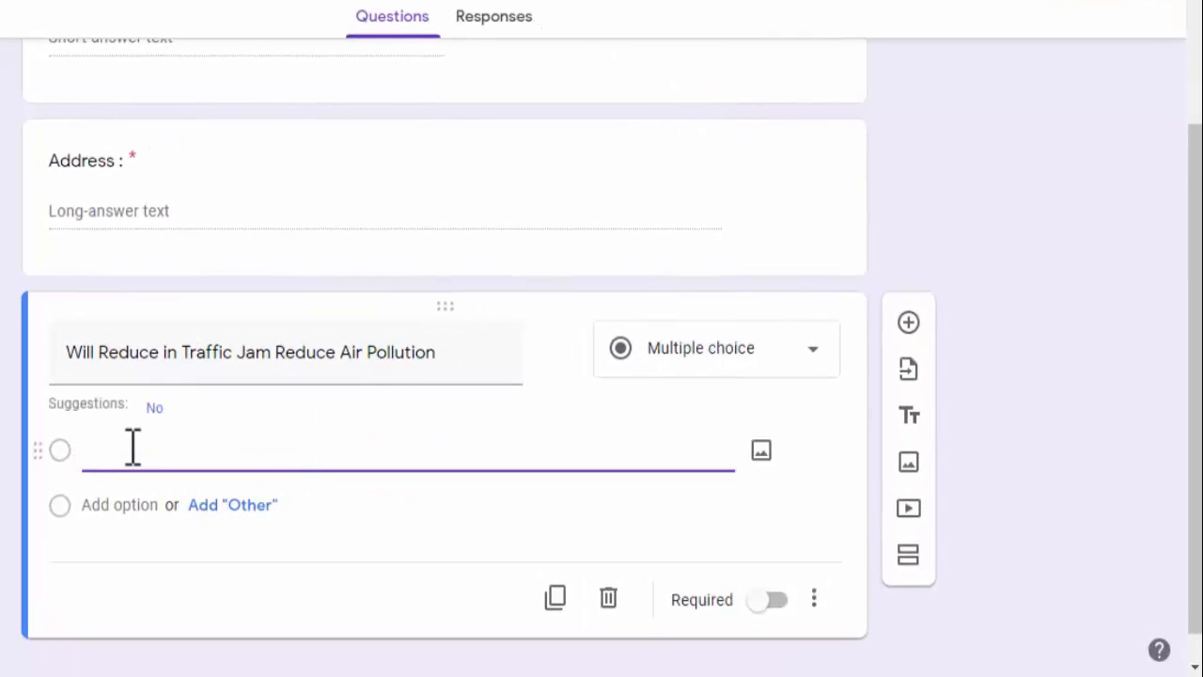
type("Yes")
left_click(127, 505)
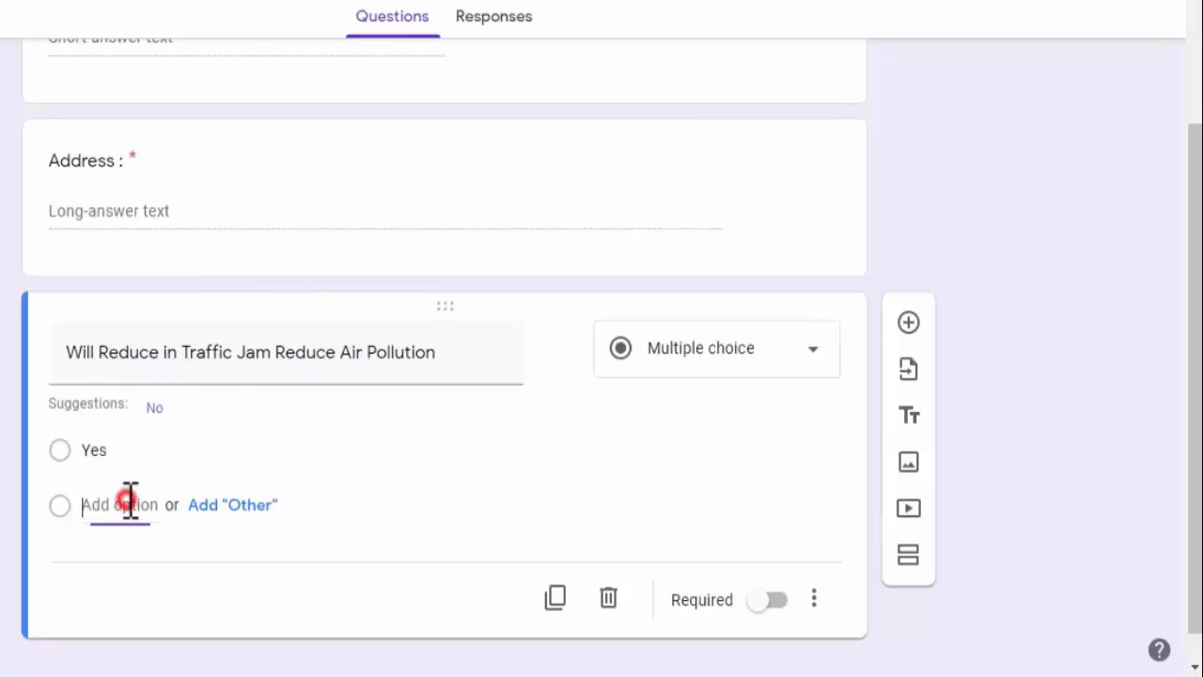
type("No")
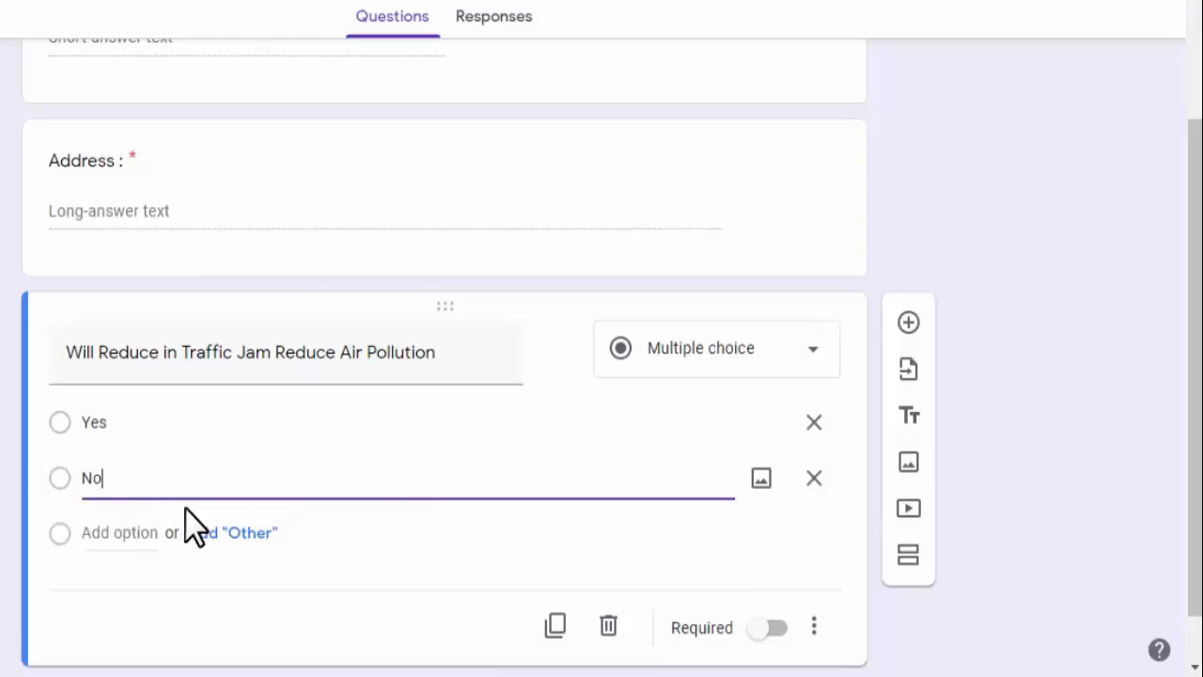
left_click(779, 627)
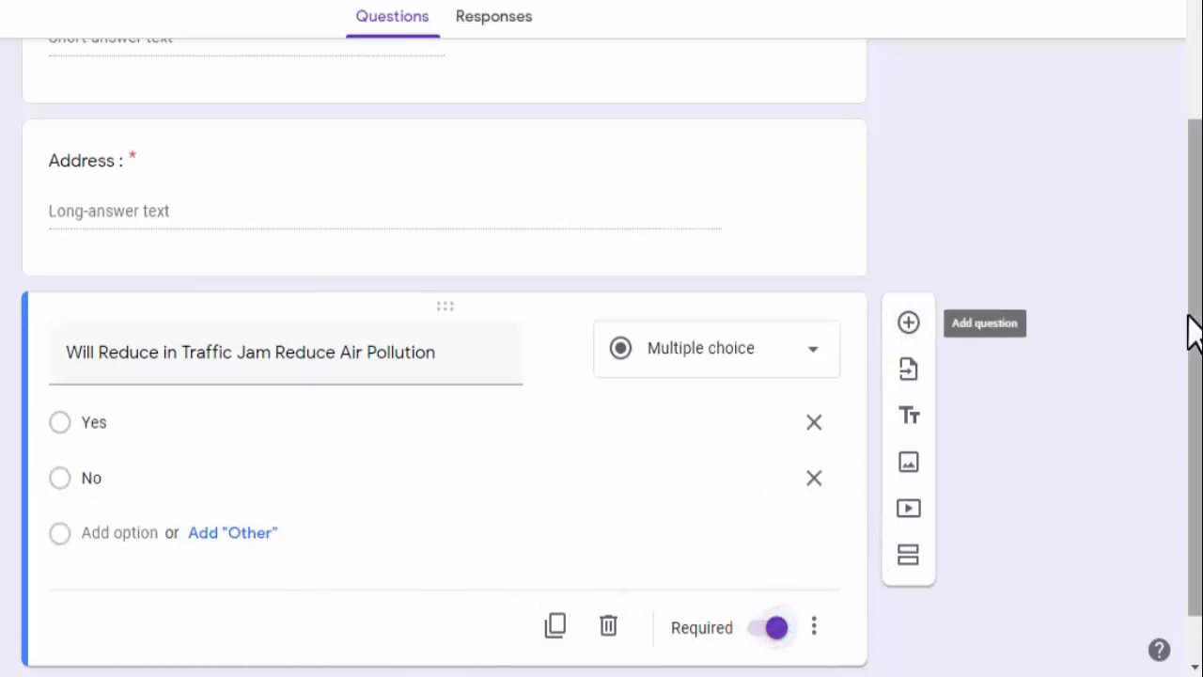
left_click_drag(1193, 325, 1198, 480)
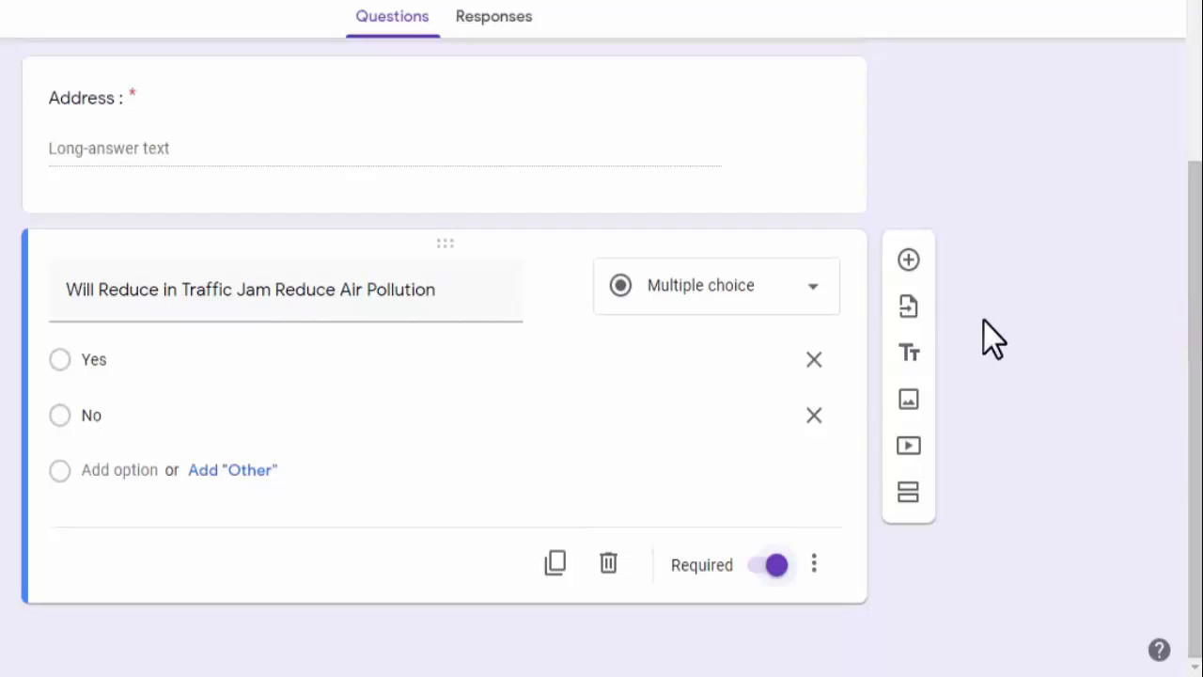
- Add a checkboxes question reading "Languages you Know" below the traffic jam question
left_click(910, 264)
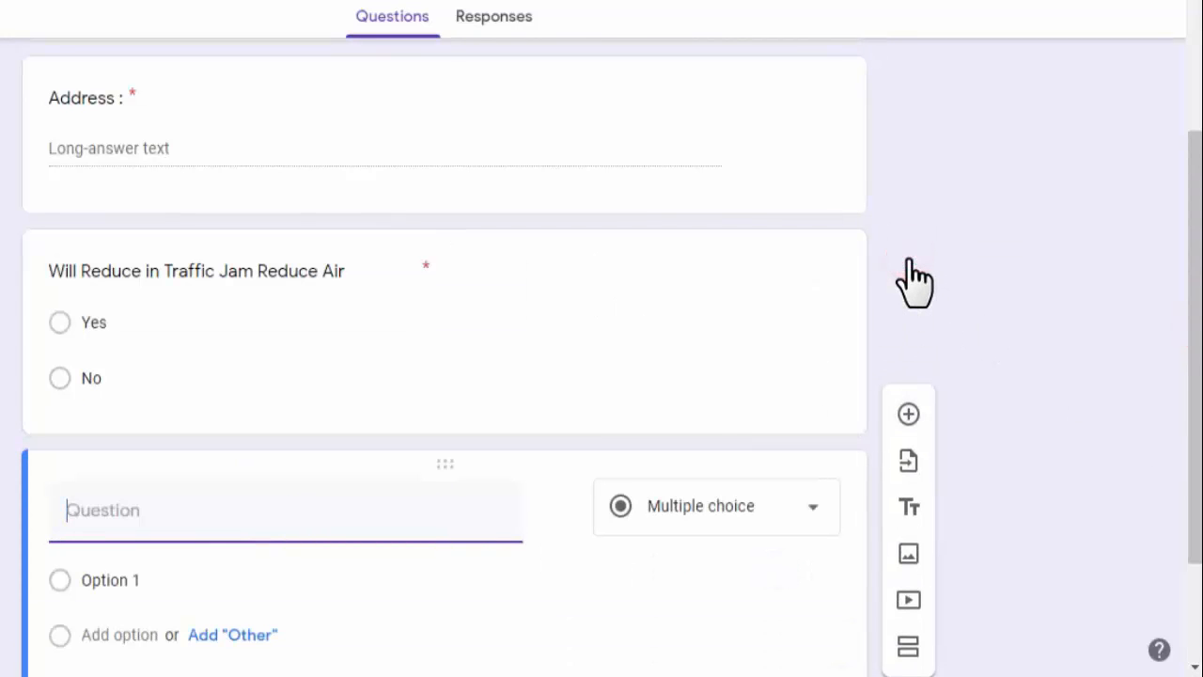
type("Languages")
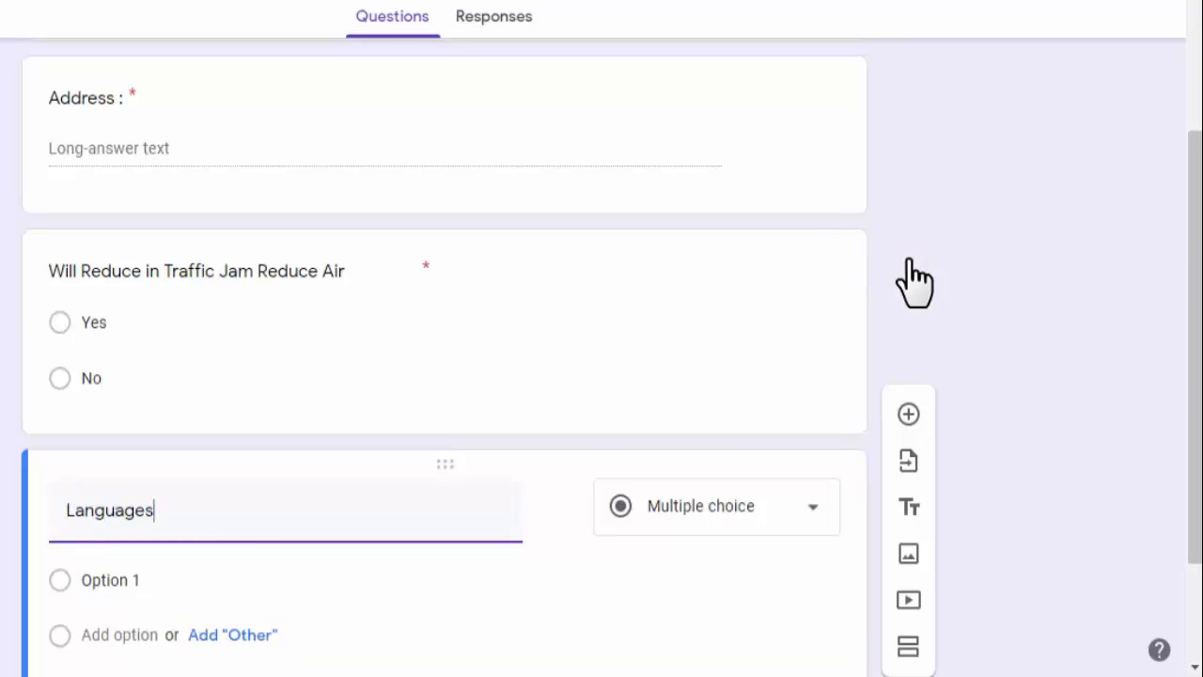
type(" you Know")
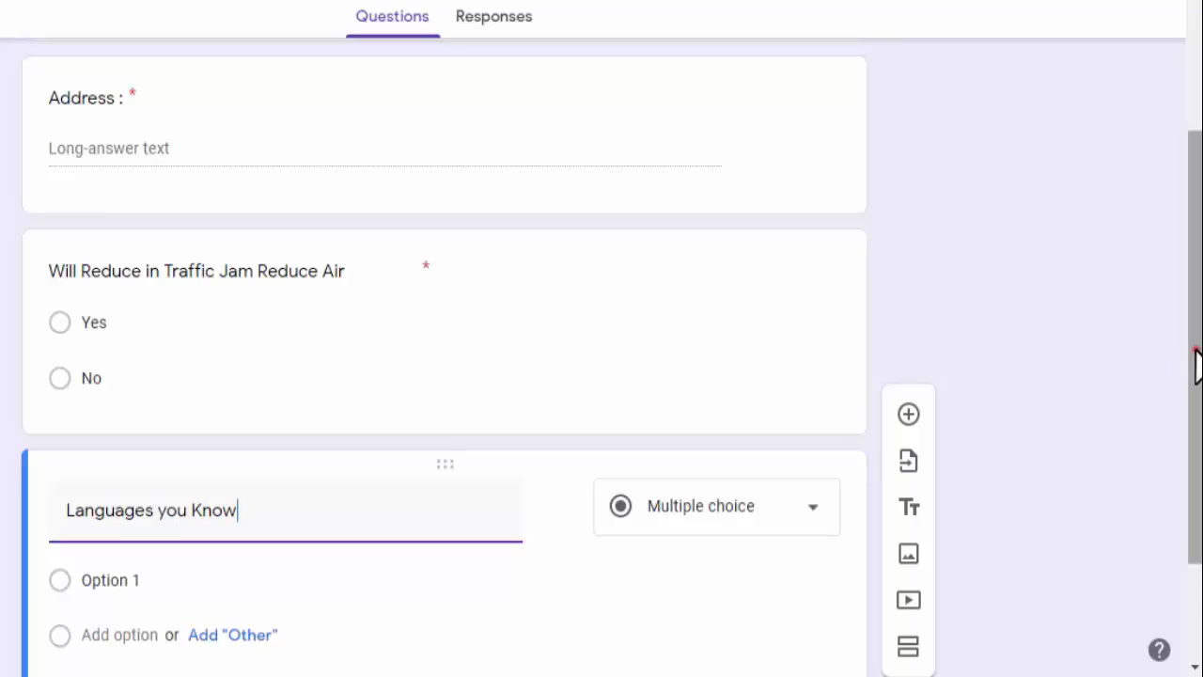
scroll(1193, 357, "down", 1)
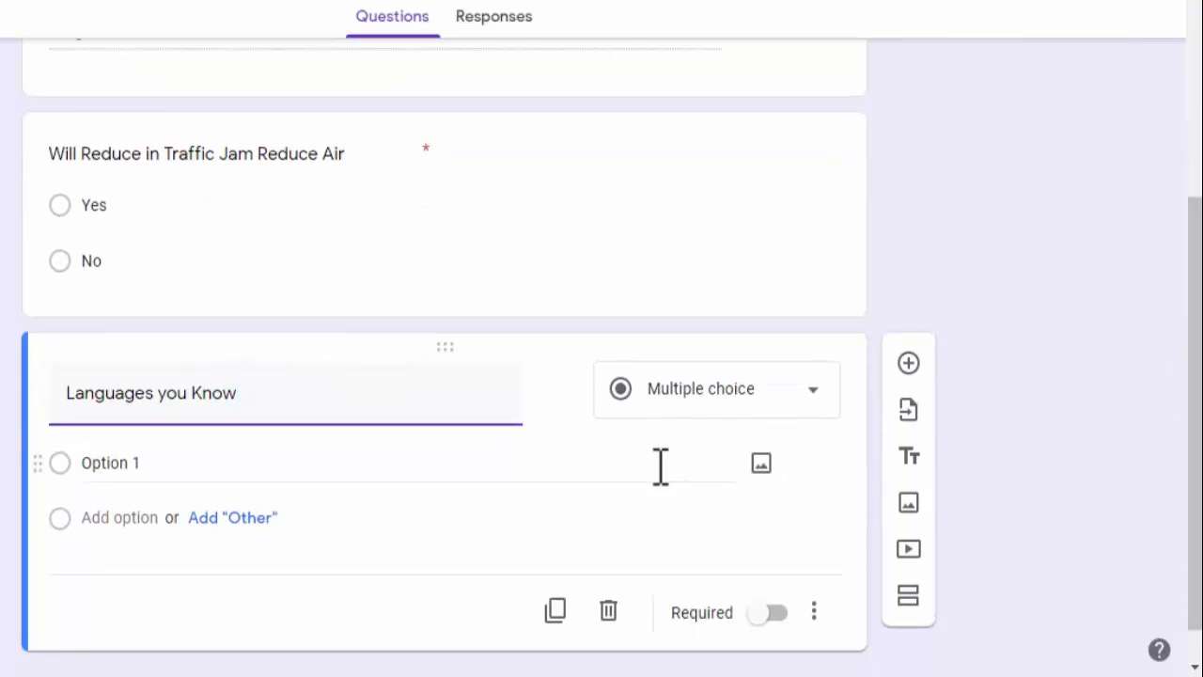
left_click(814, 402)
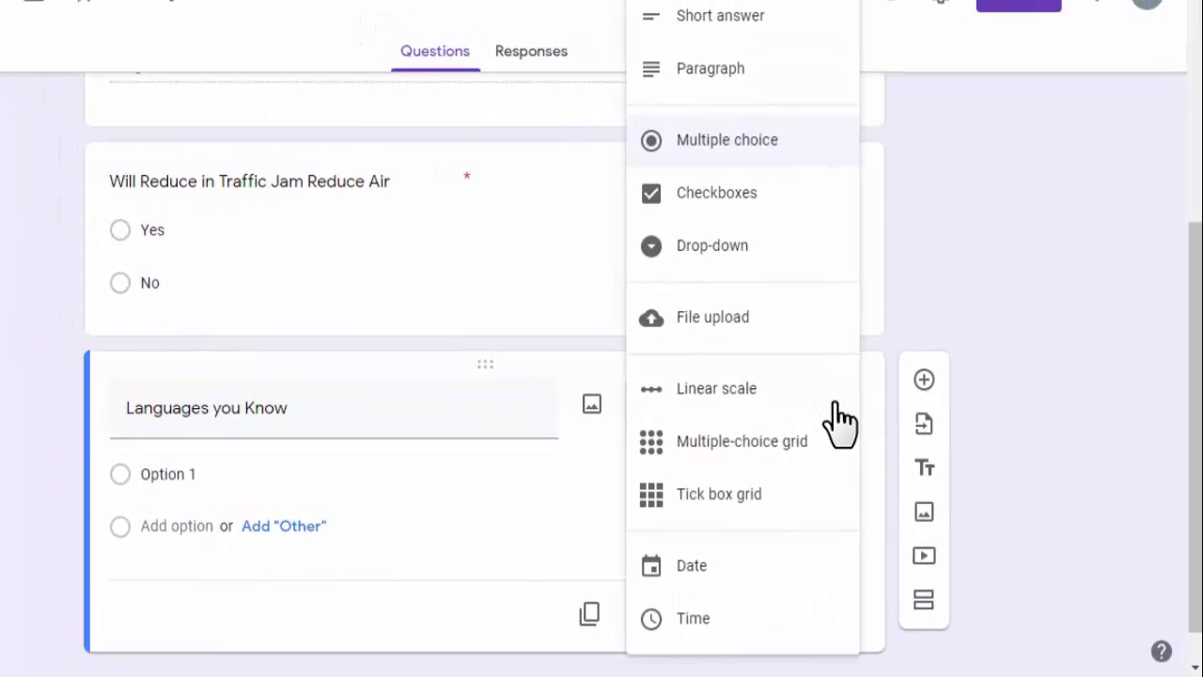
left_click(769, 195)
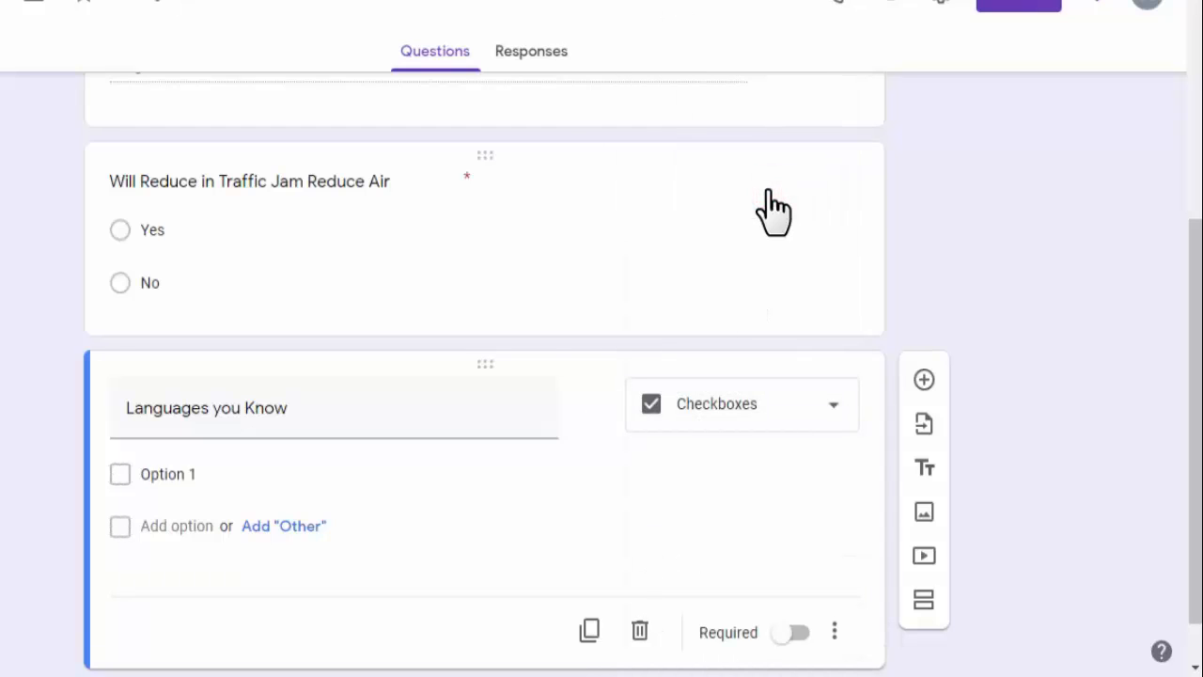
- Give the languages question the options "English", "Hindi" and Other, and make it required
left_click(185, 477)
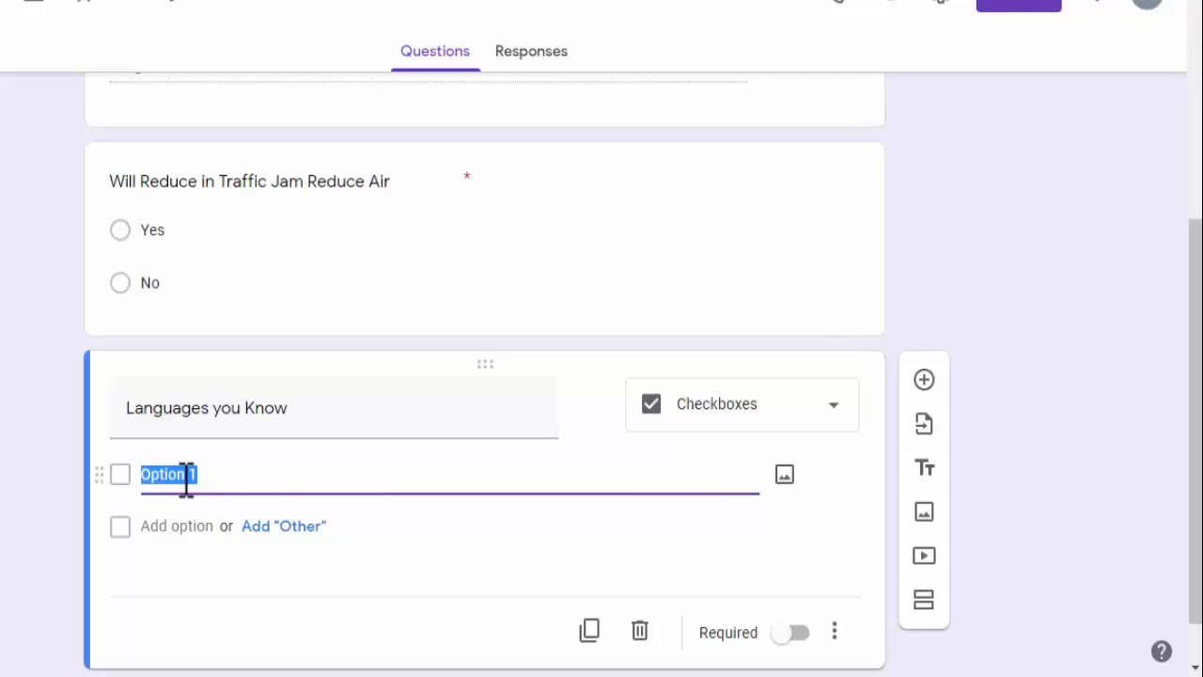
type("English")
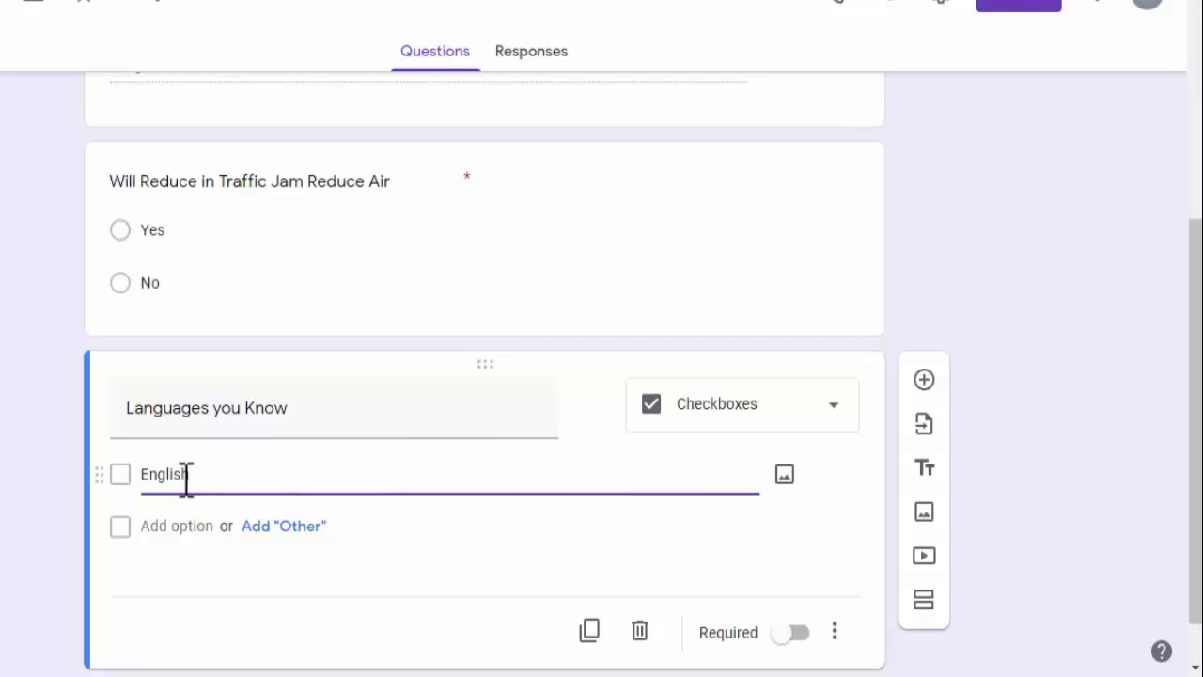
left_click(179, 527)
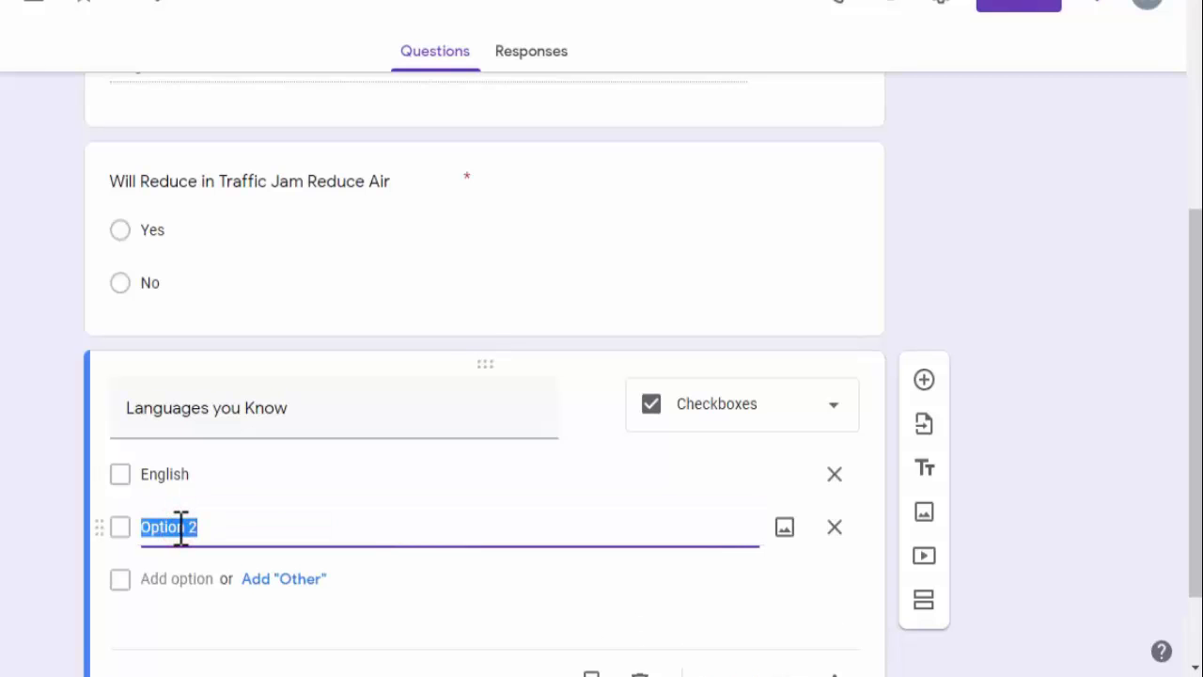
type("Hindi")
left_click(305, 578)
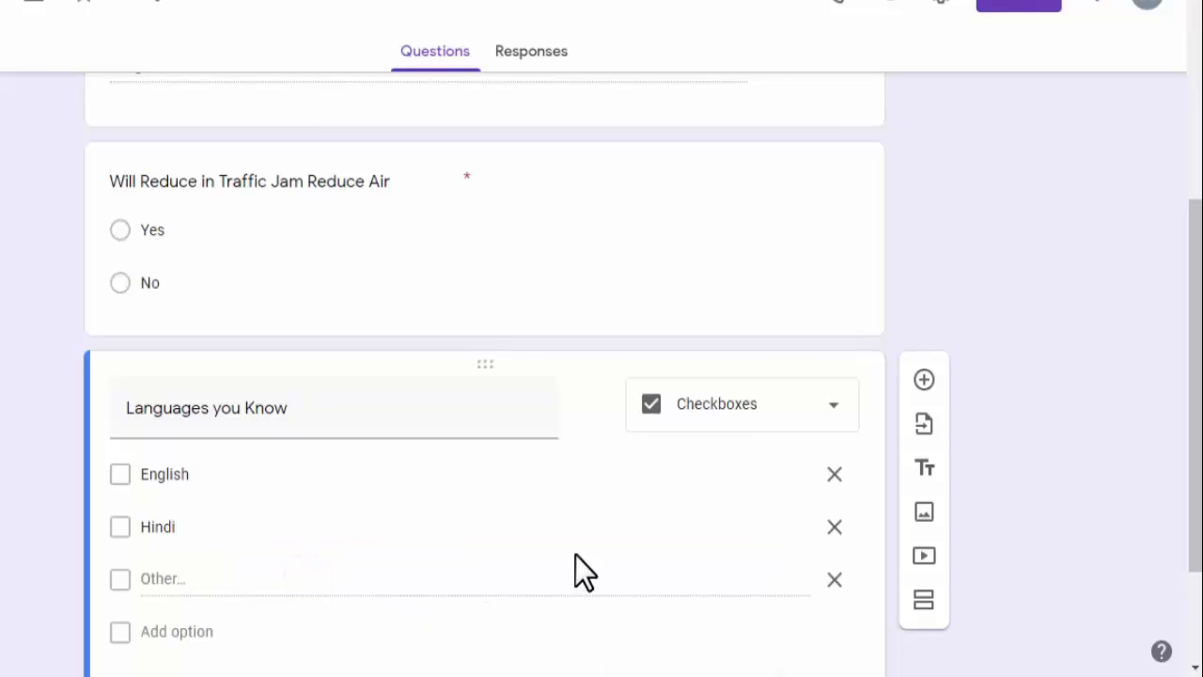
scroll(1196, 343, "down", 2)
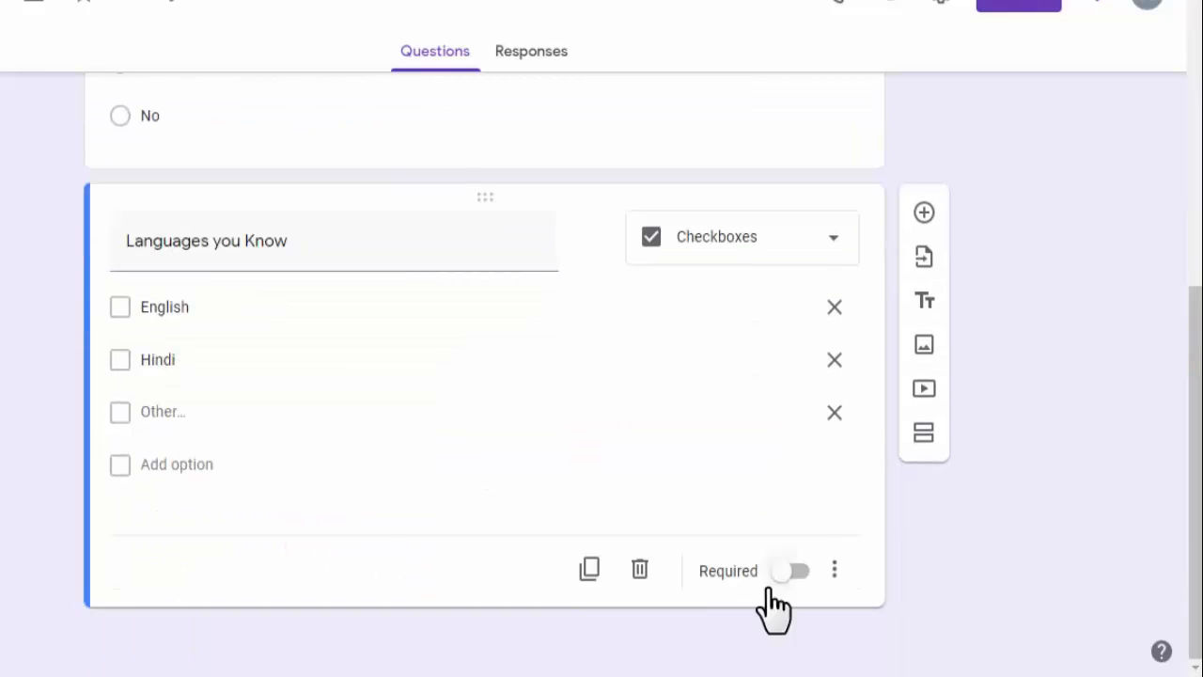
left_click(799, 571)
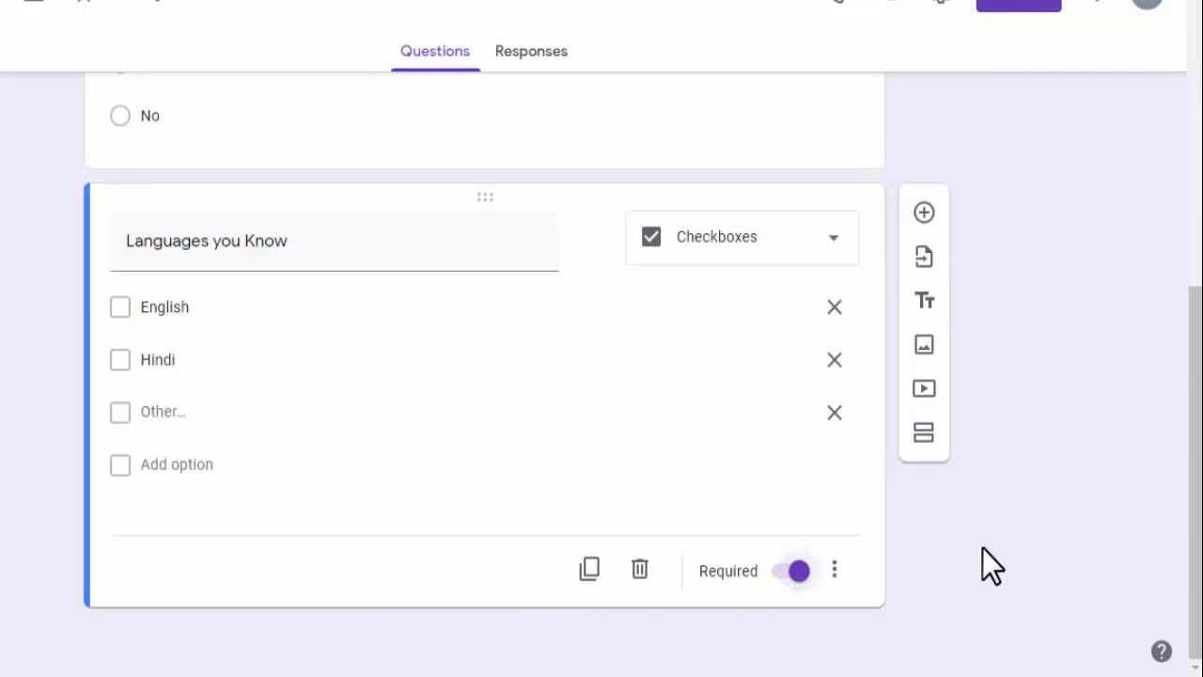
- Add a drop-down question reading "Most Polluted Cities in Country" below the languages question
left_click(925, 212)
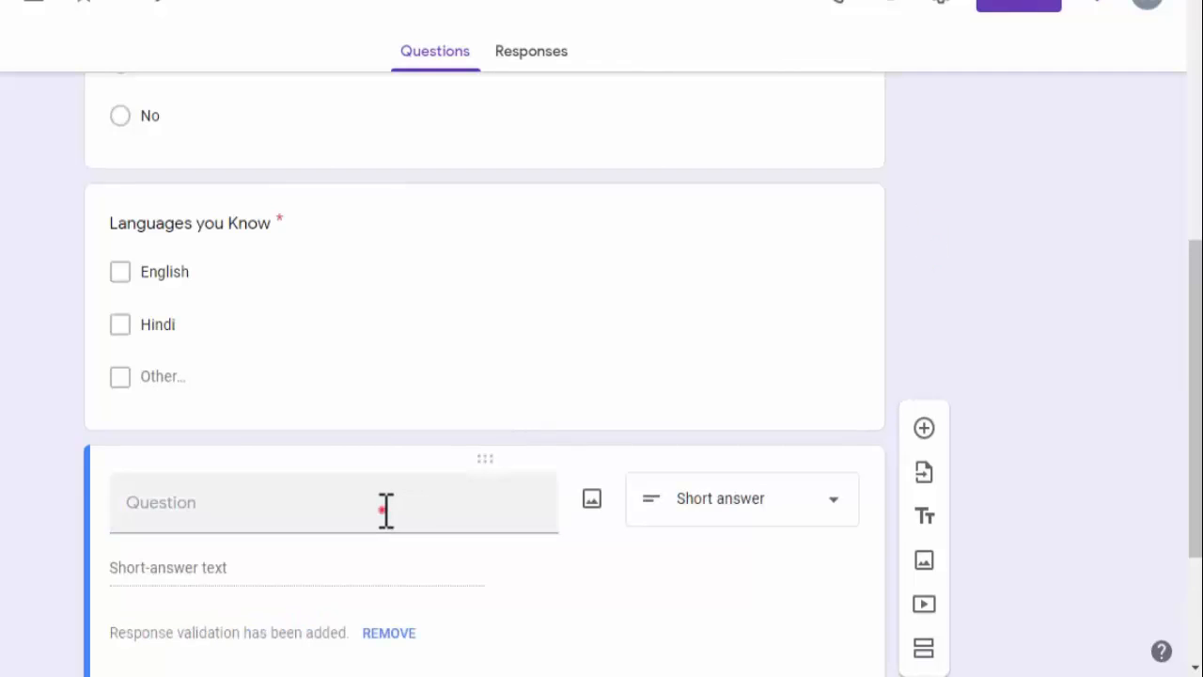
left_click(384, 510)
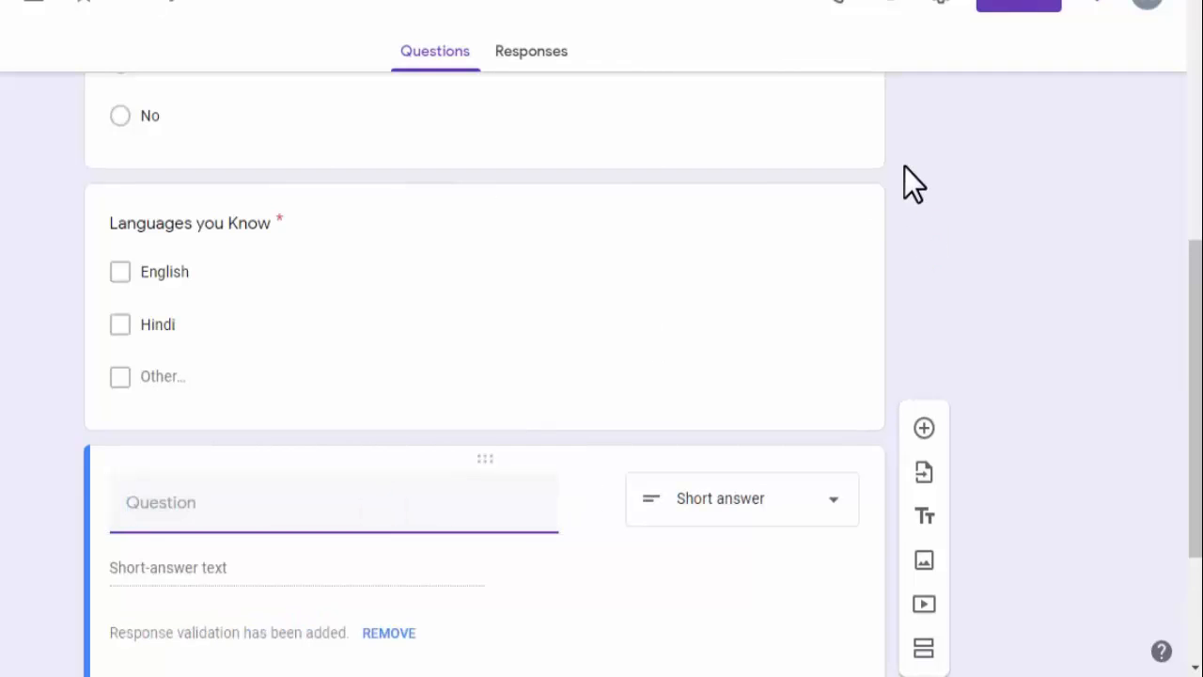
type("Most Pol")
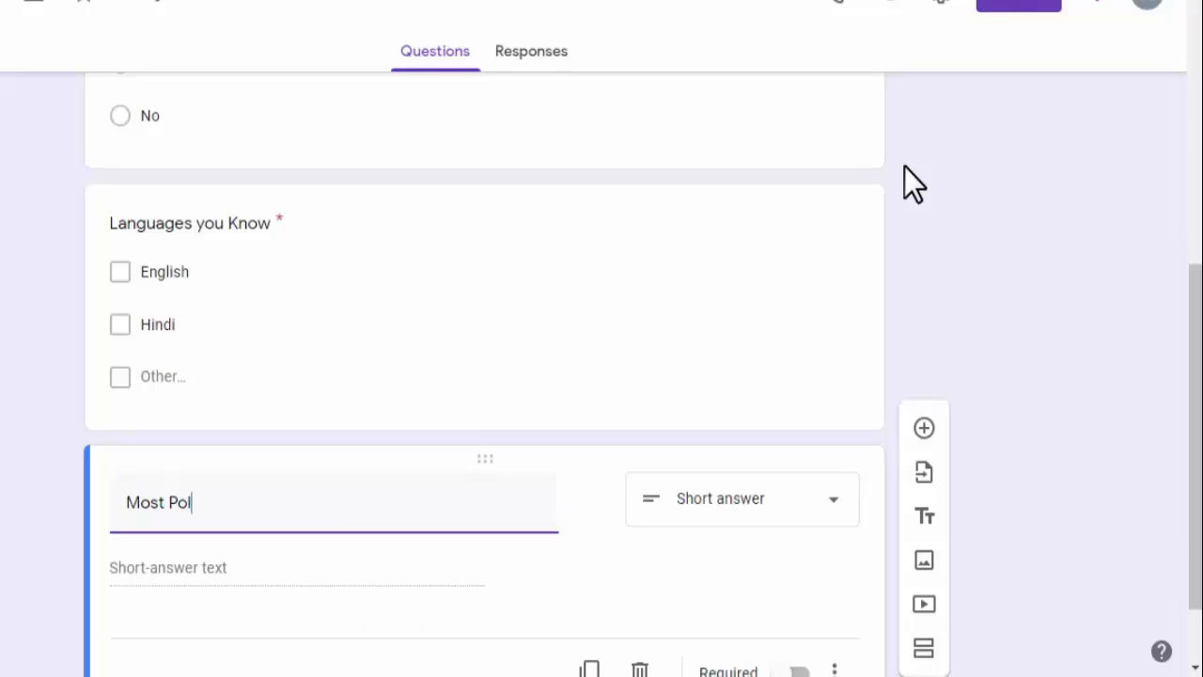
type("luted Cities ")
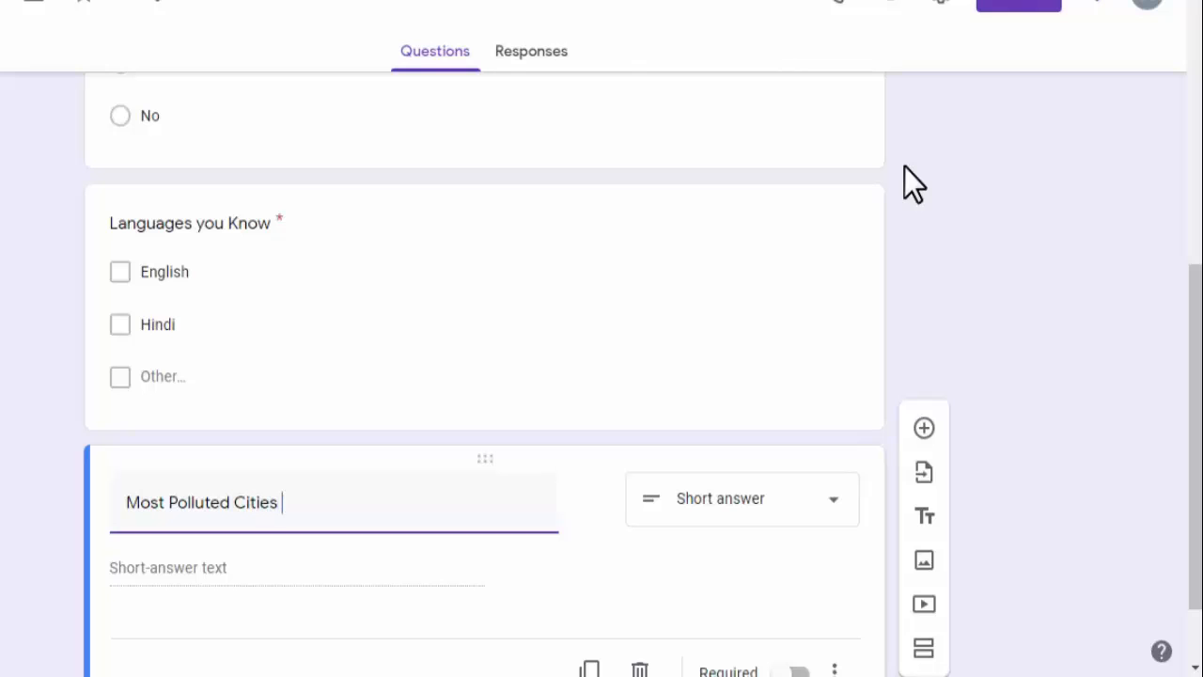
type("in Country")
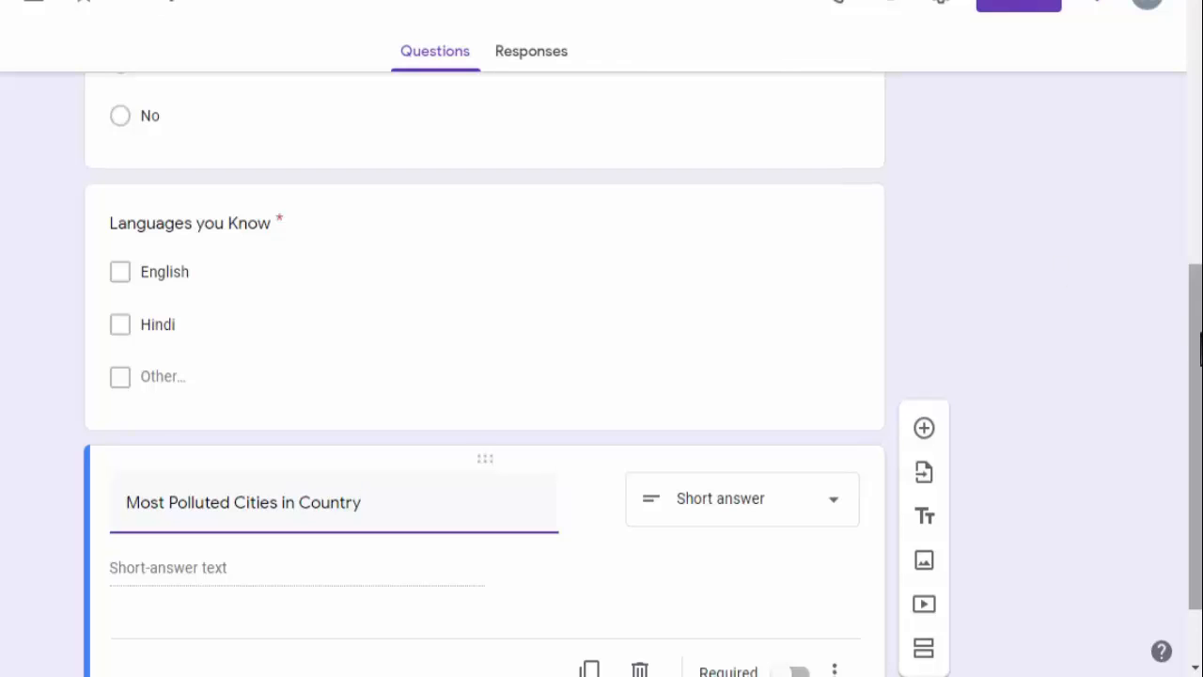
left_click_drag(1197, 284, 1198, 334)
left_click(809, 379)
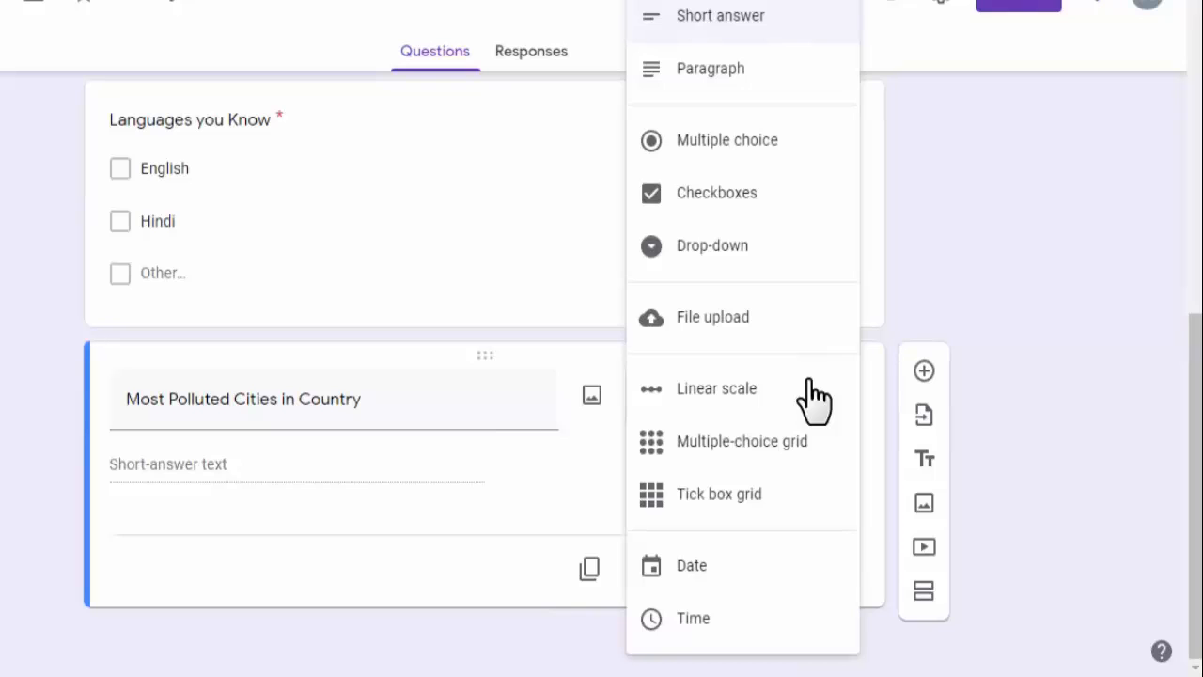
left_click(745, 244)
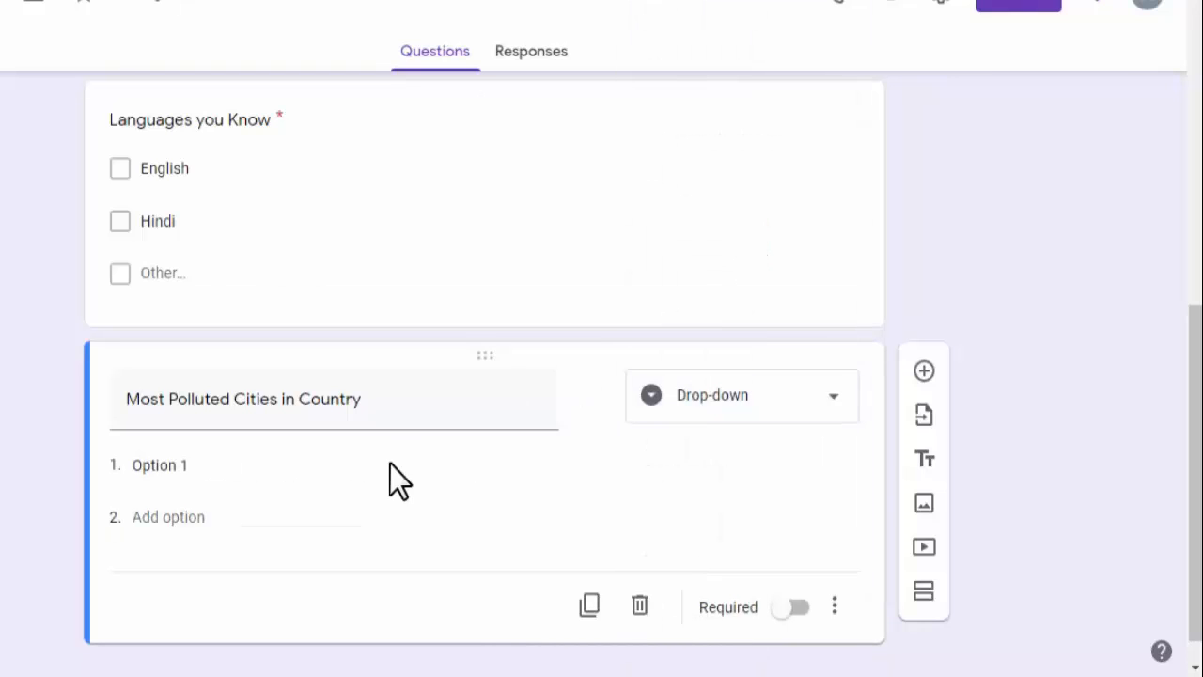
- Give the polluted cities question the answer options "Delhi", "Mumbai", "Jaipur" and "Pune"
left_click(223, 465)
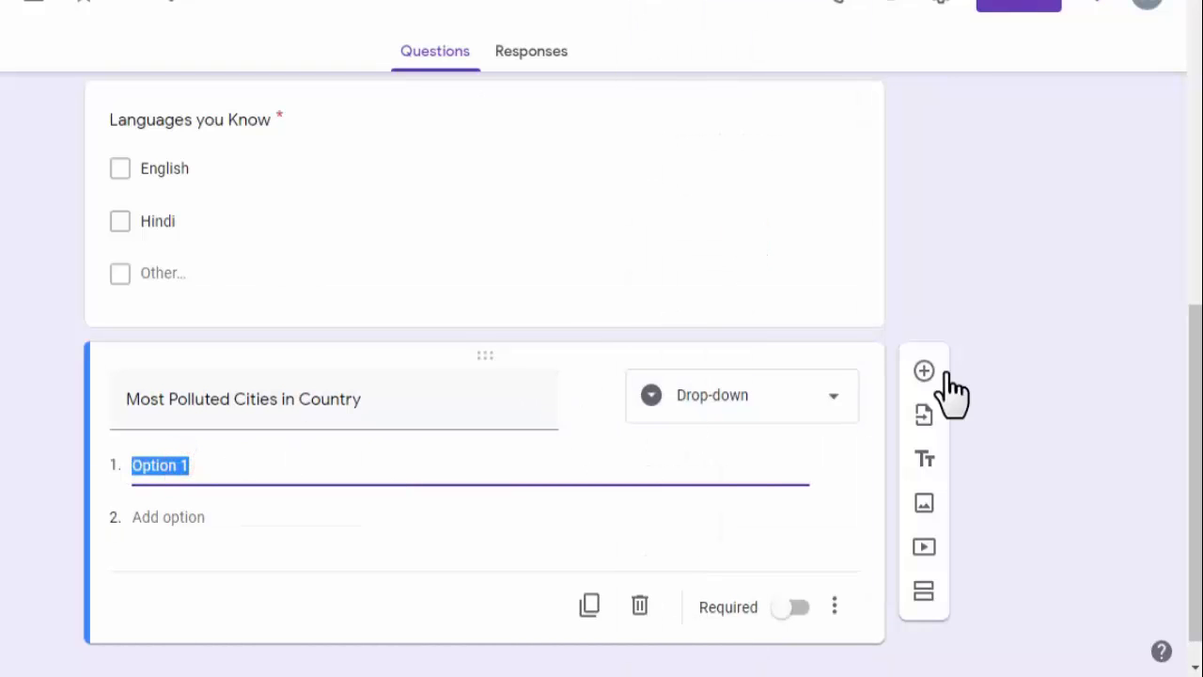
type("Delhi")
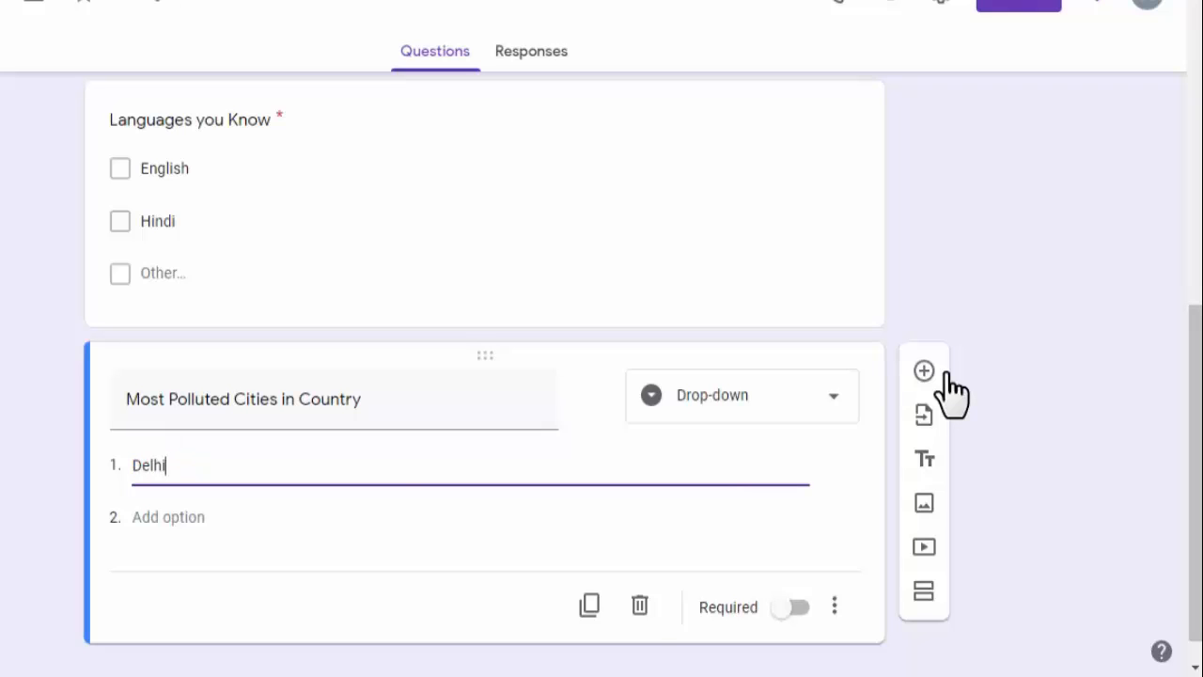
left_click(283, 508)
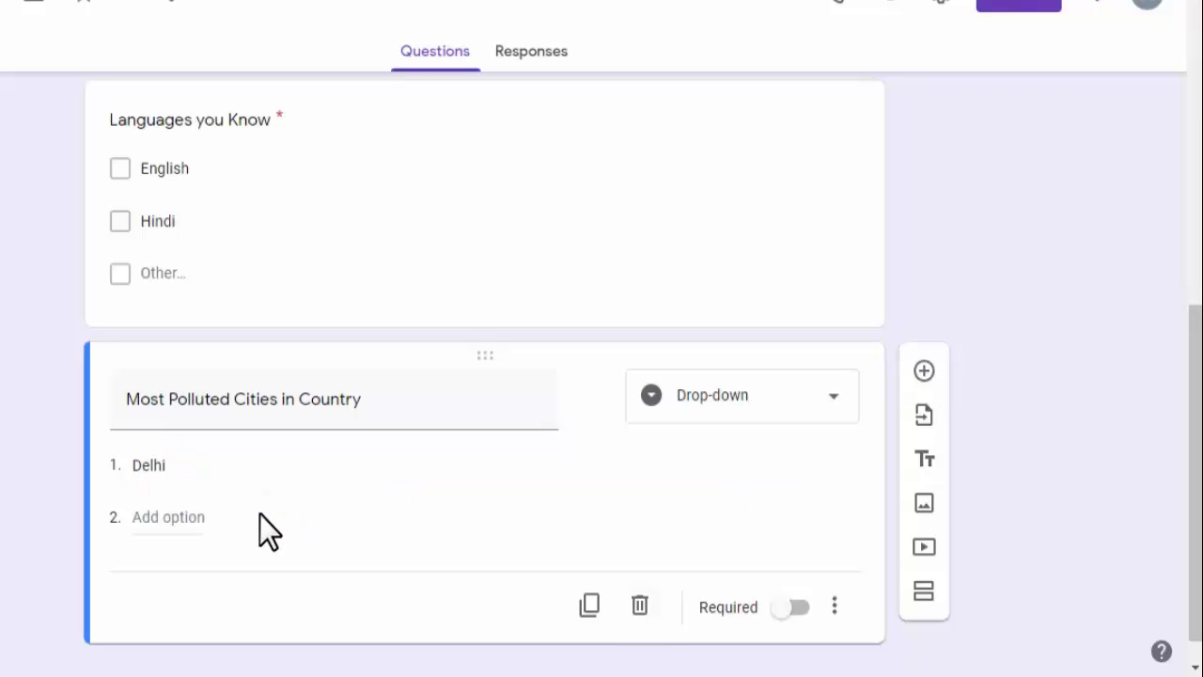
left_click(191, 516)
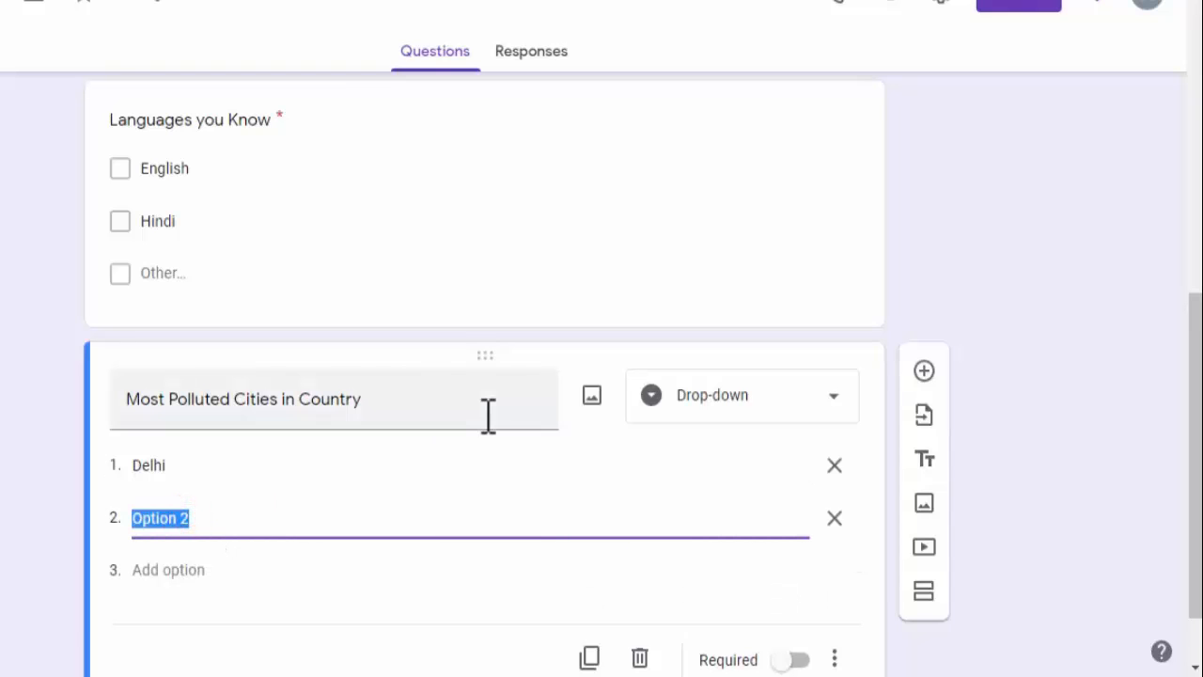
type("Mumbai")
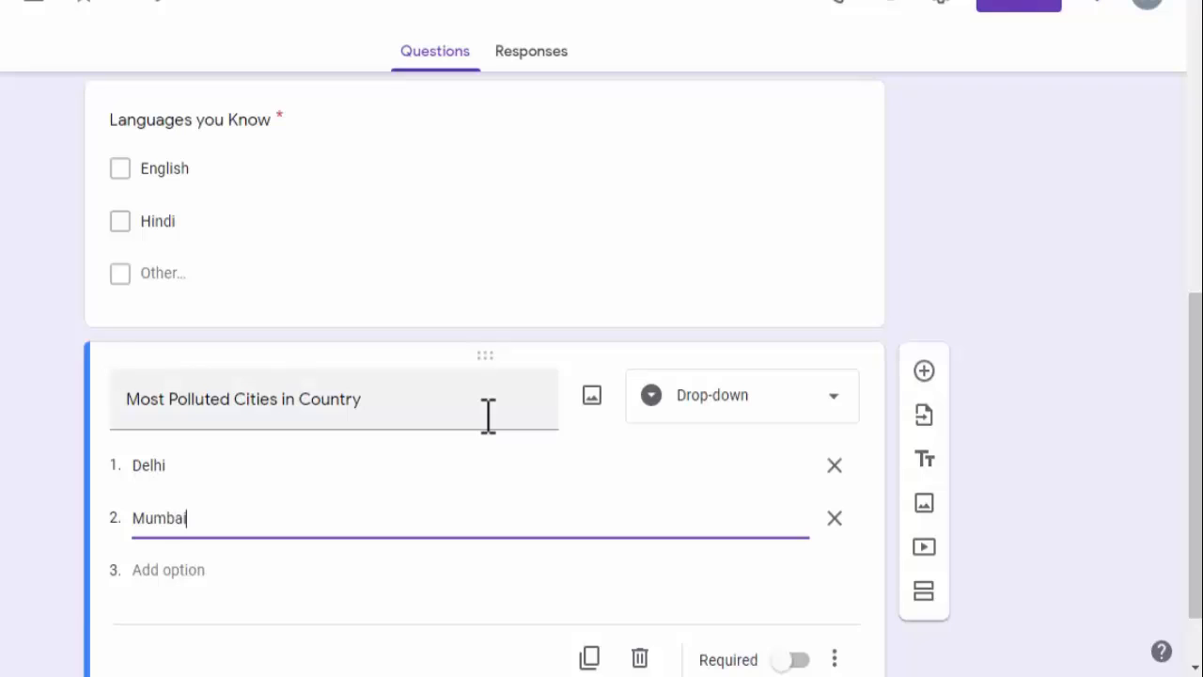
left_click(150, 571)
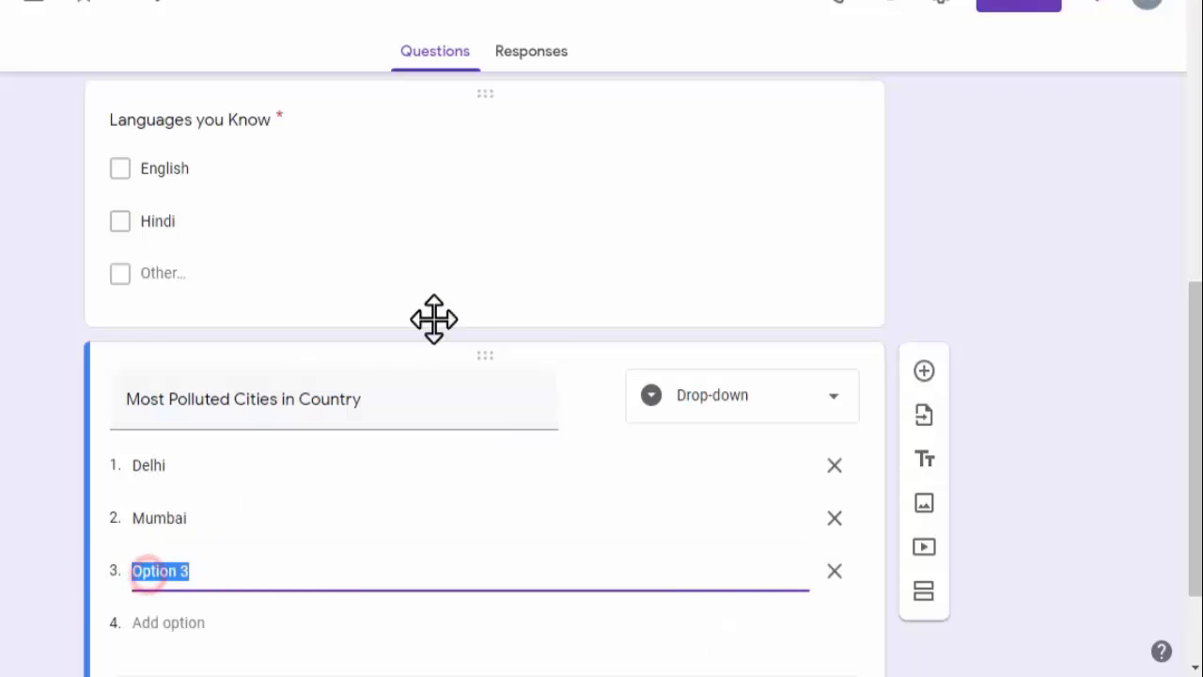
type("Jaipur")
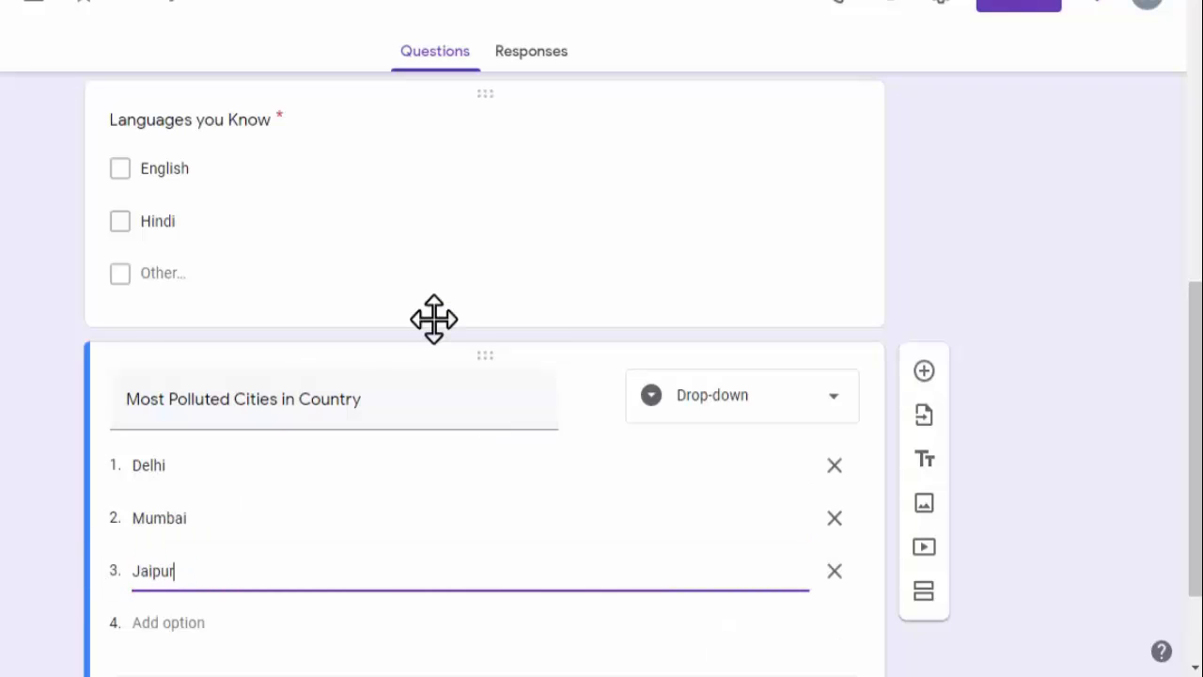
left_click(177, 624)
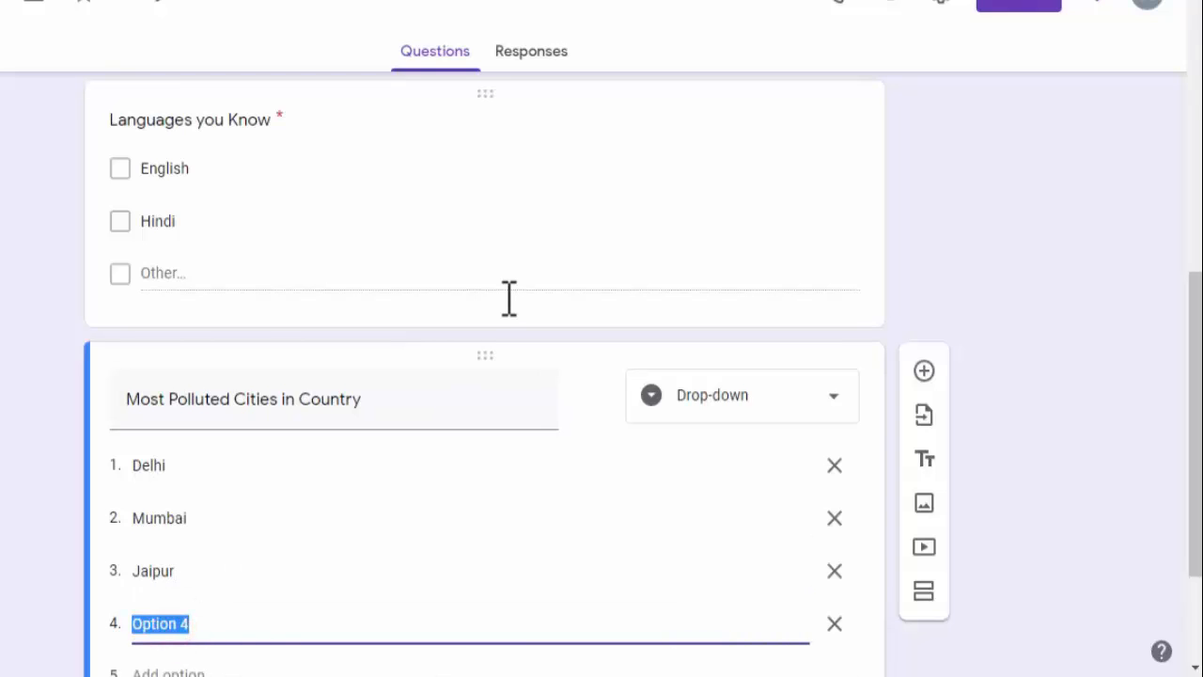
type("PUn")
key("BackSpace")
key("BackSpace")
type("une")
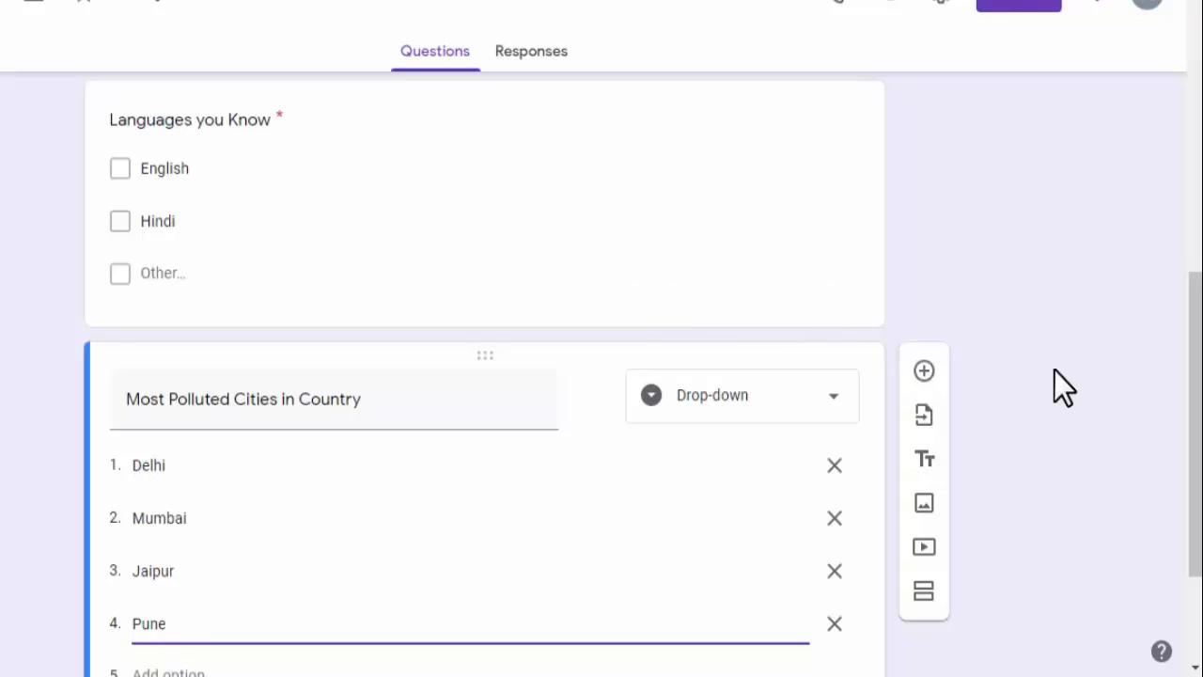
- Add a paragraph question reading "Pls. give your Suggestions" below the polluted cities question
mouse_move(1197, 381)
left_mouse_down()
mouse_move(1199, 439)
mouse_move(1197, 392)
left_mouse_up()
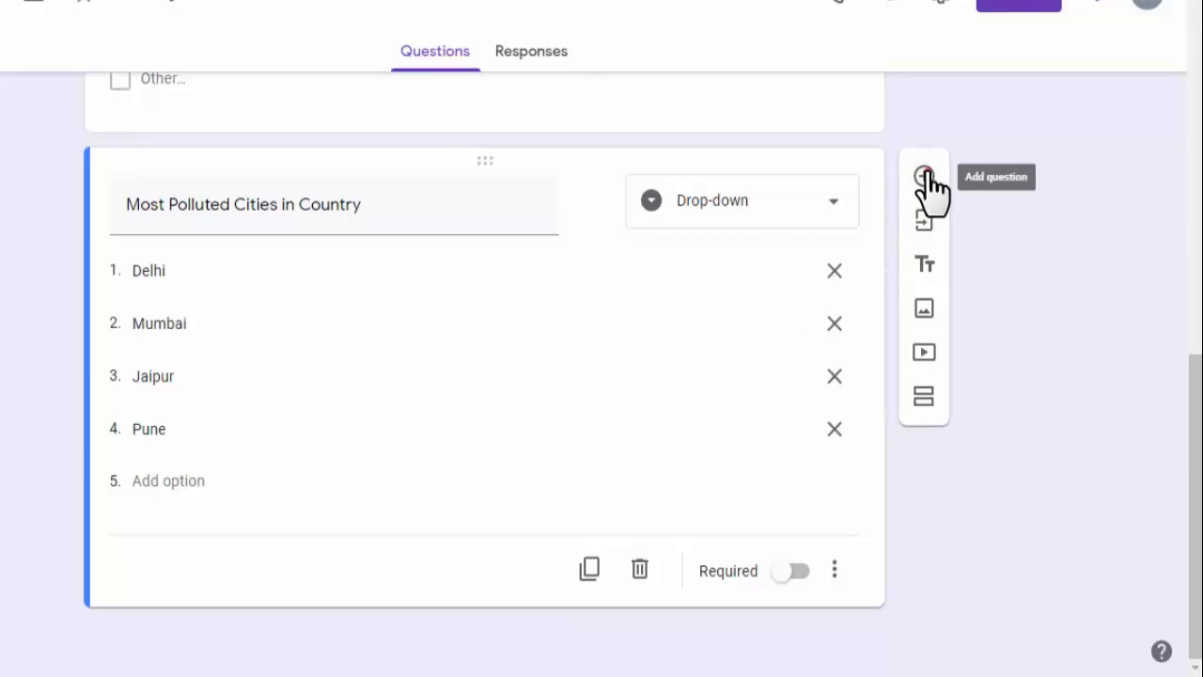
left_click(925, 176)
left_click_drag(1198, 357, 1196, 417)
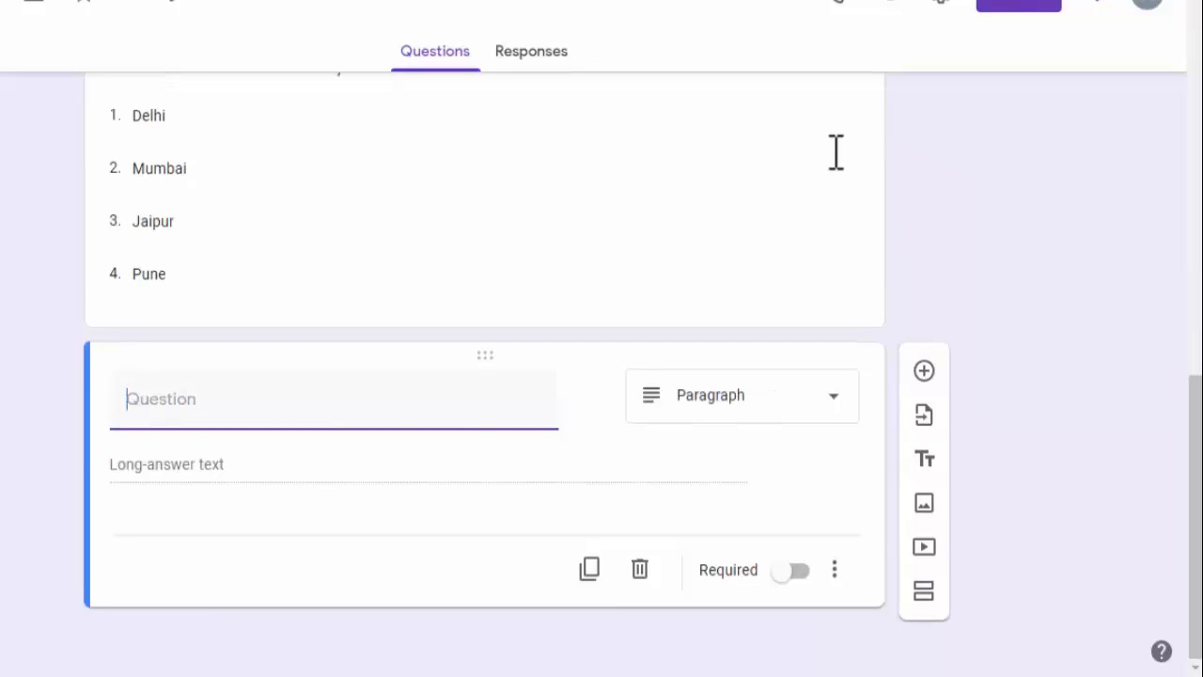
type("Pls. g")
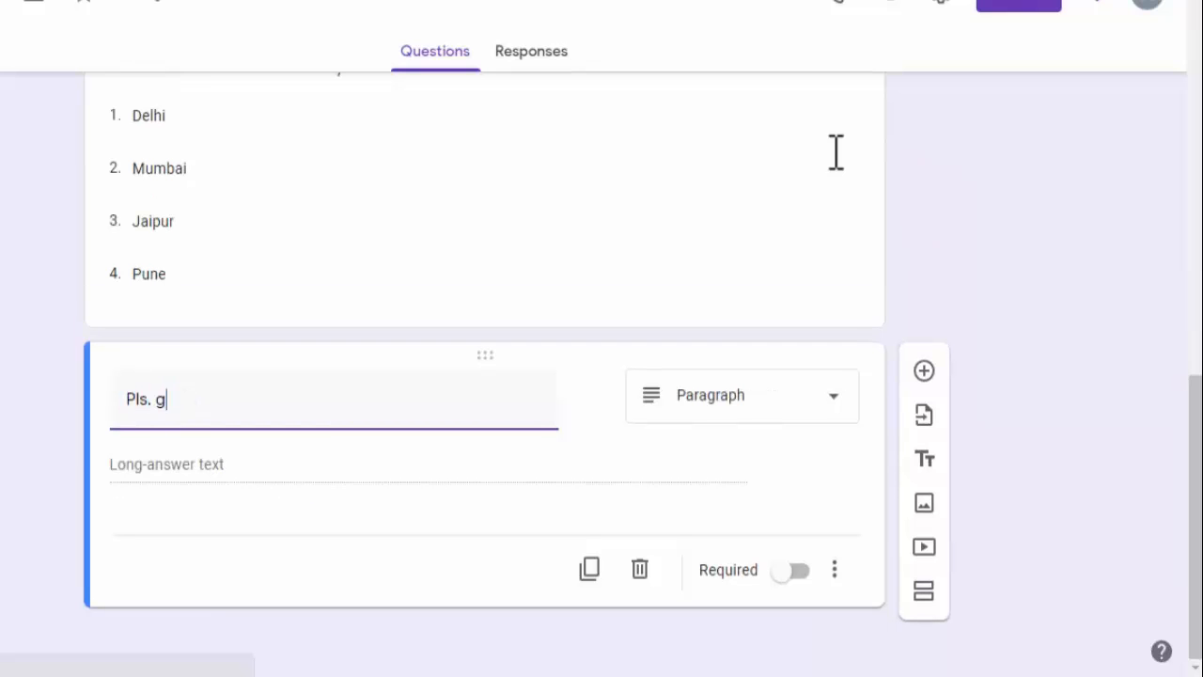
type("ive your Suggestions")
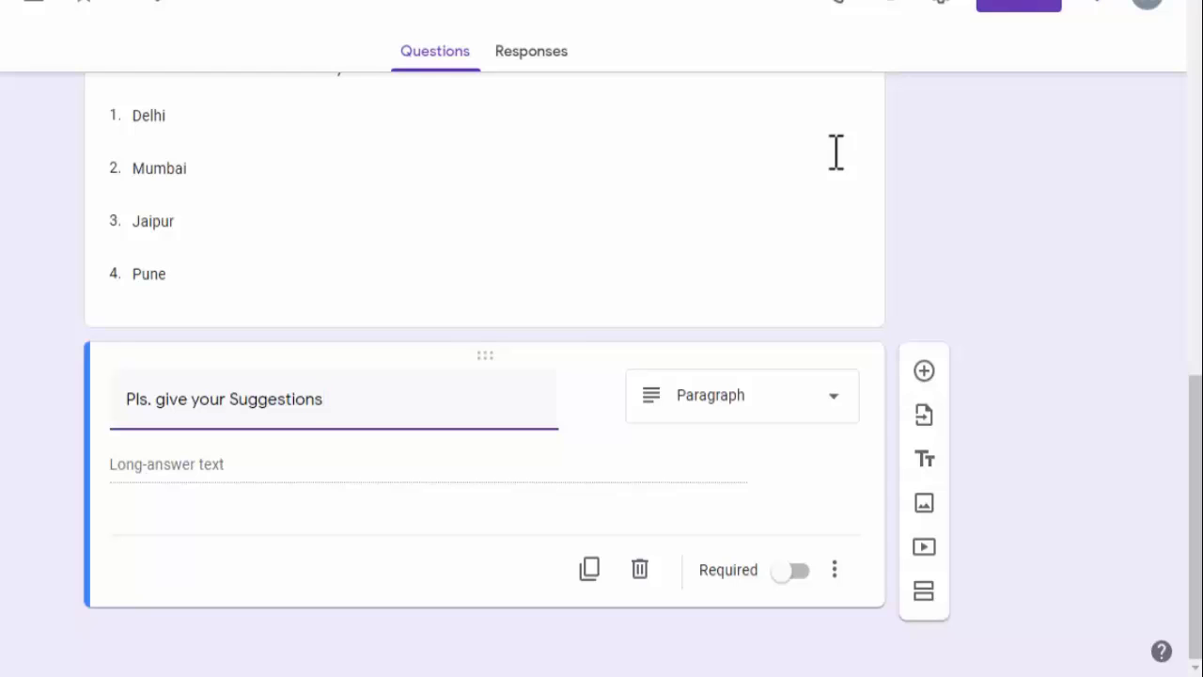
left_click(832, 405)
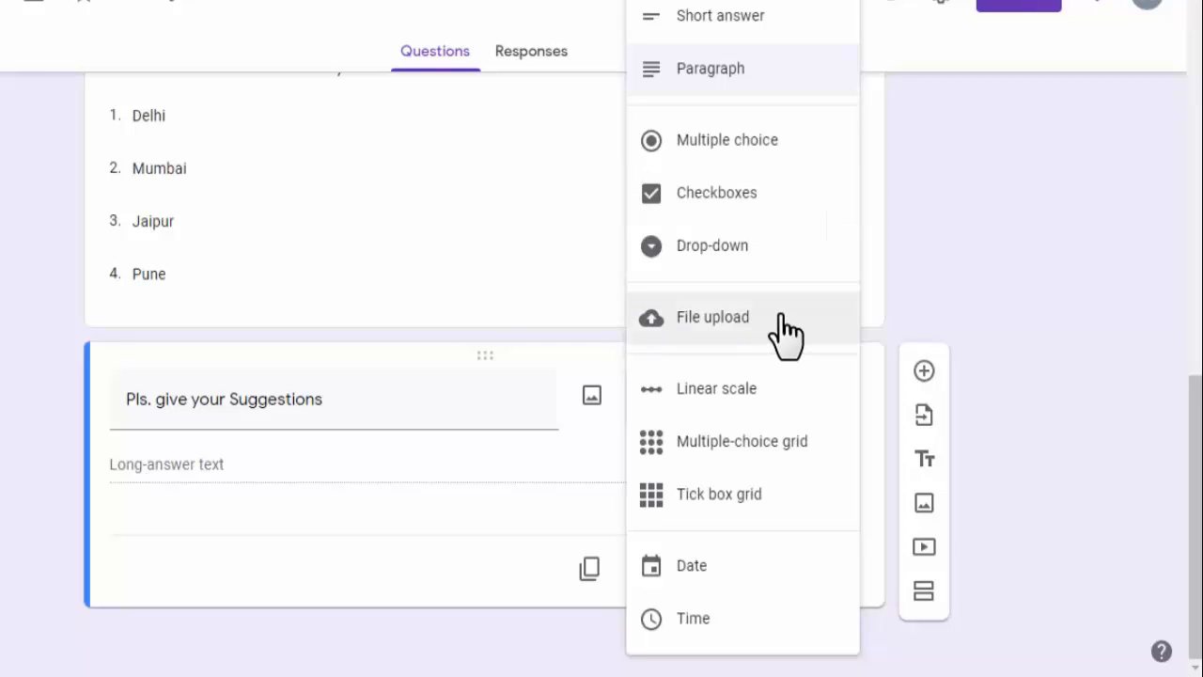
left_click(726, 71)
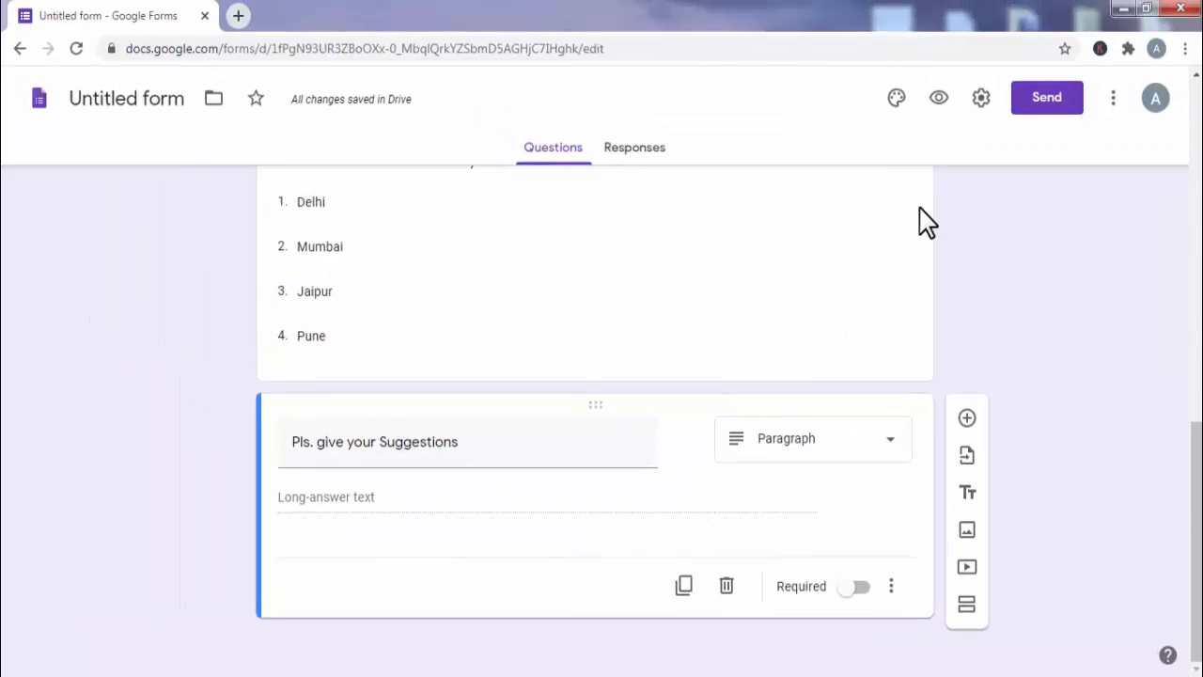
- Open a preview of the form as respondents see it
left_click(941, 100)
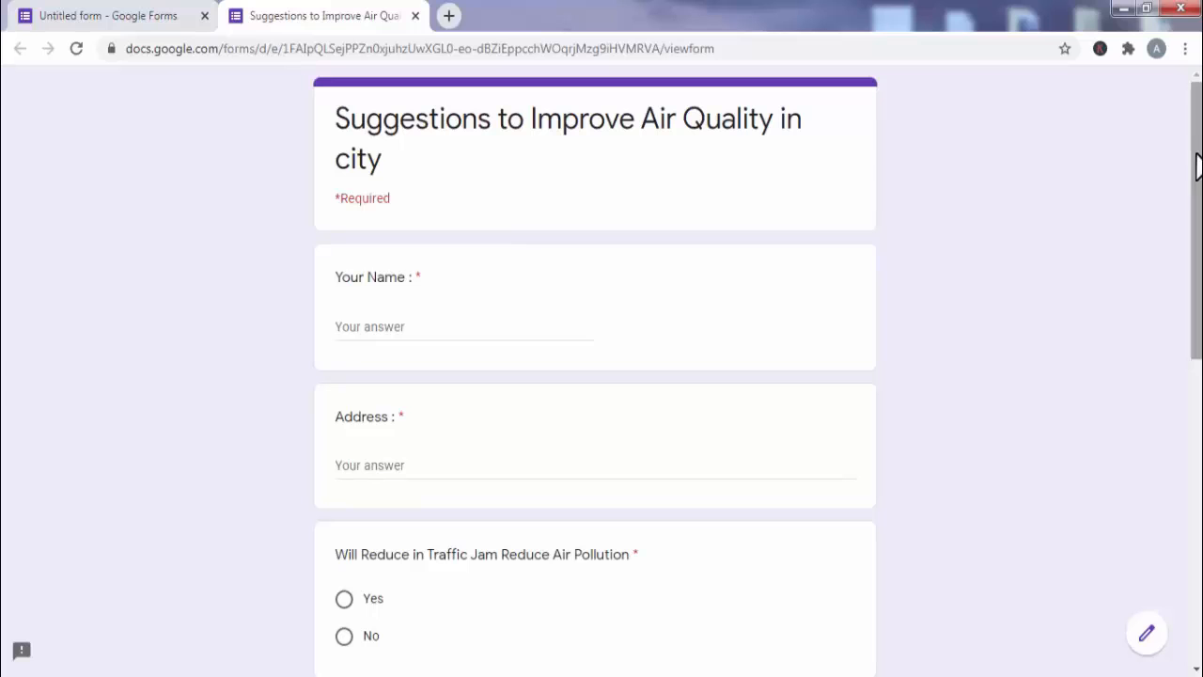
- Review all the questions in the form preview, from the title down to the suggestions question
scroll(1200, 167, "down", 1)
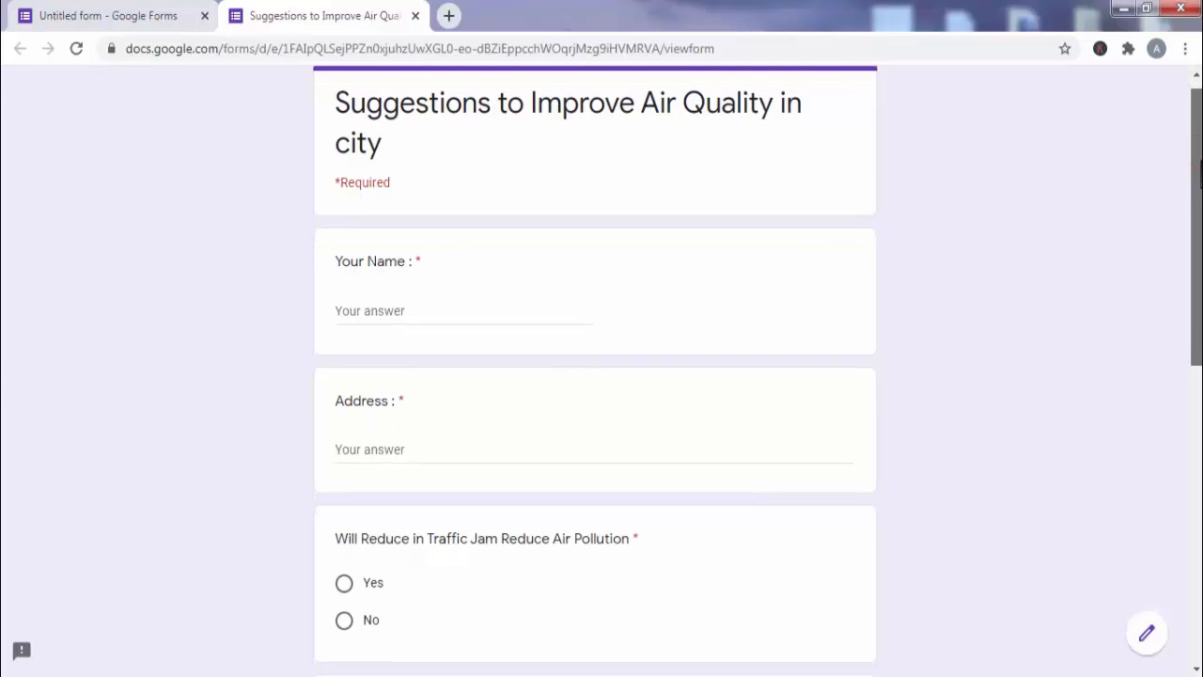
scroll(1200, 166, "down", 3)
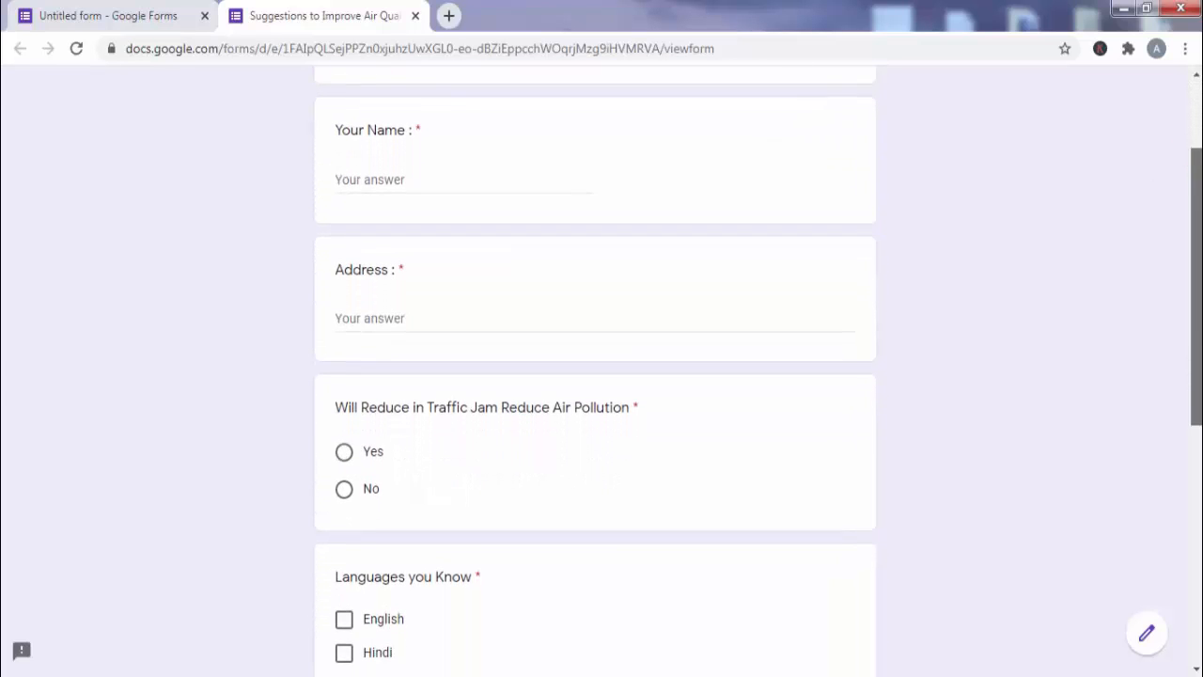
scroll(1200, 165, "down", 6)
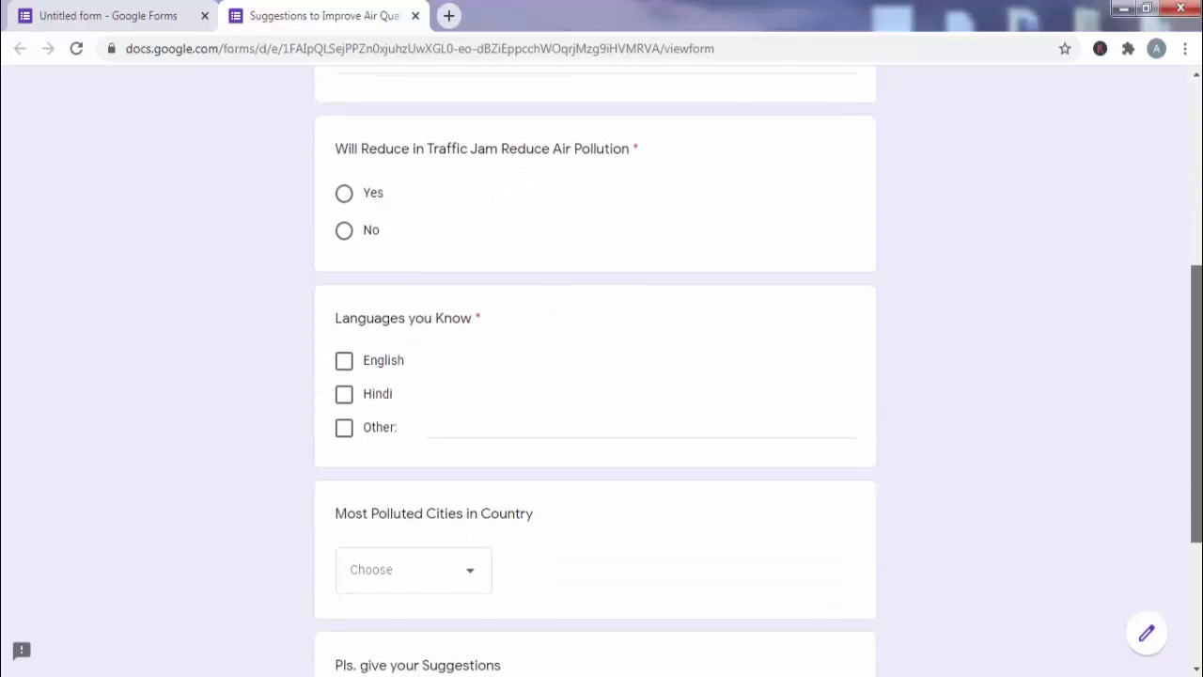
scroll(601, 376, "down", 4)
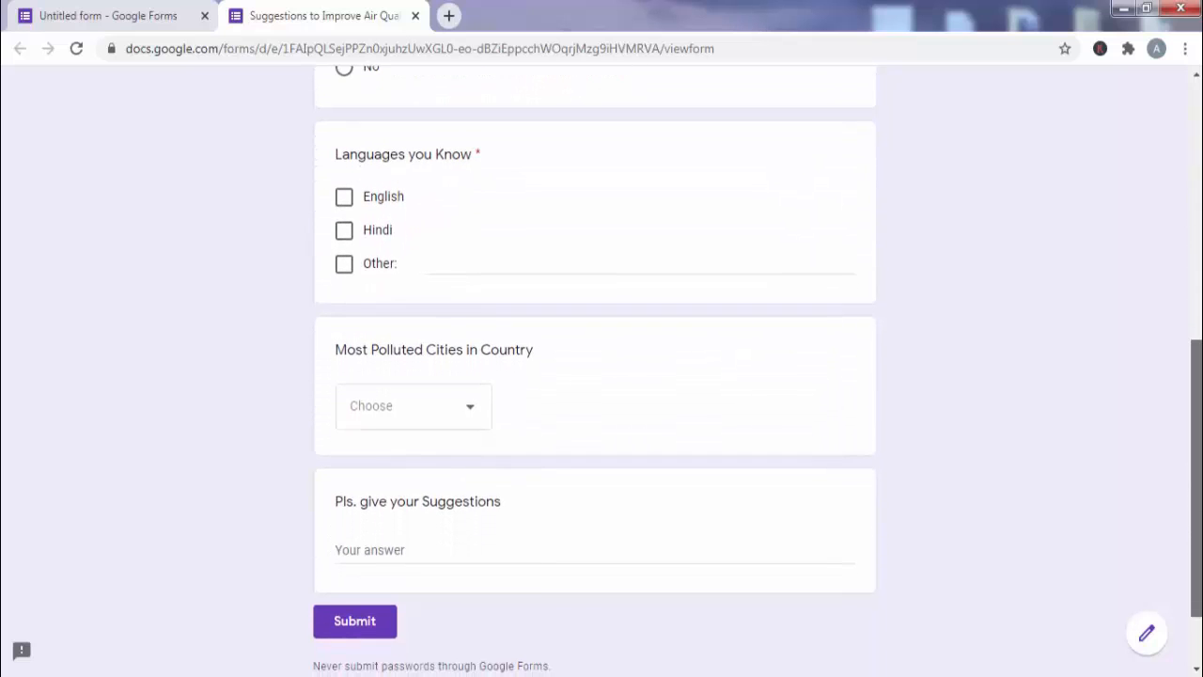
left_click_drag(1197, 387, 1194, 212)
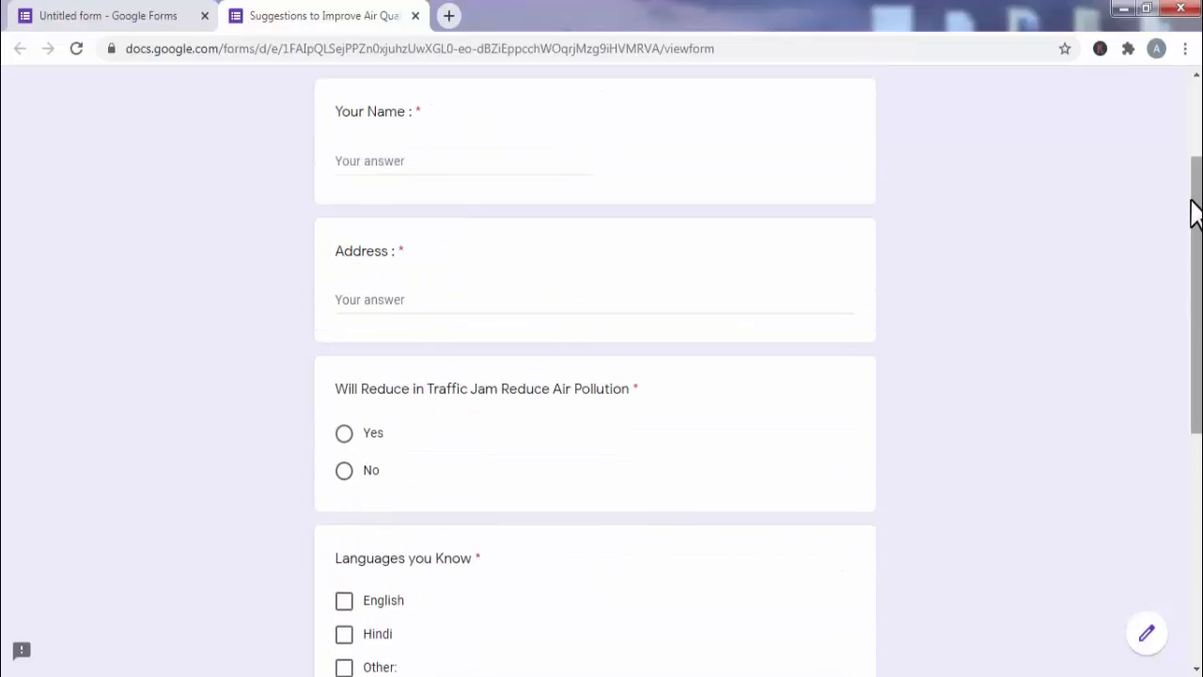
- Return to the form editor and copy a shortened share link for the form, closing the send options
left_click(131, 32)
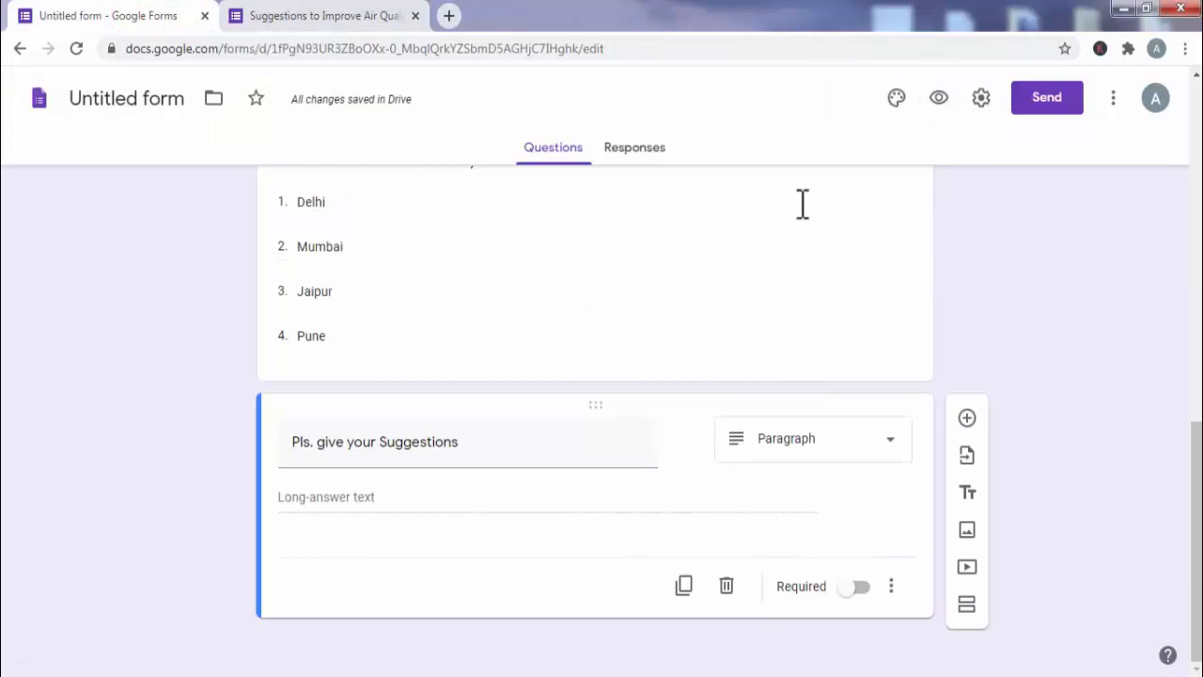
left_click(1050, 103)
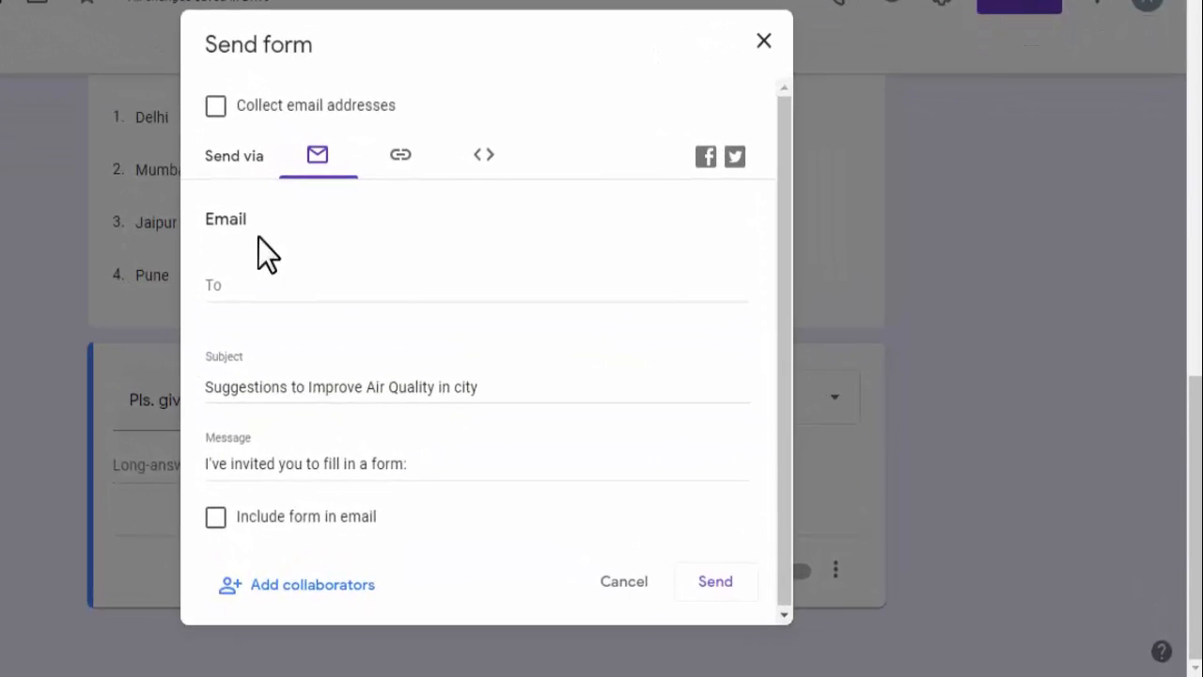
left_click(399, 162)
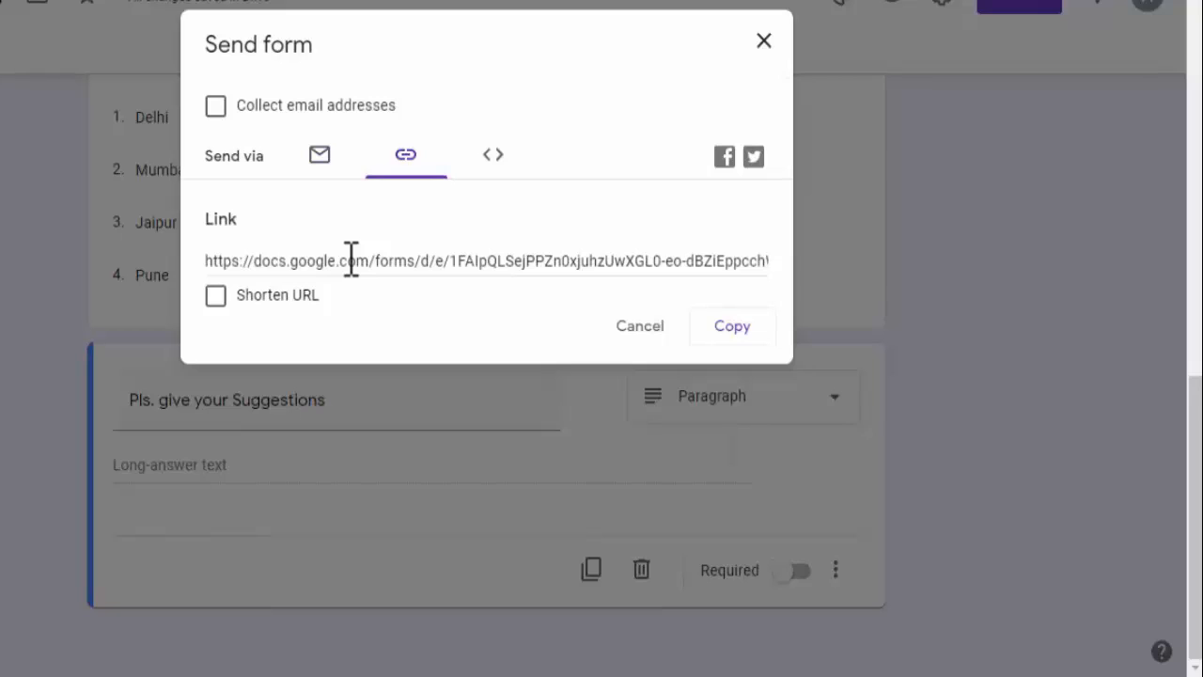
left_click(216, 297)
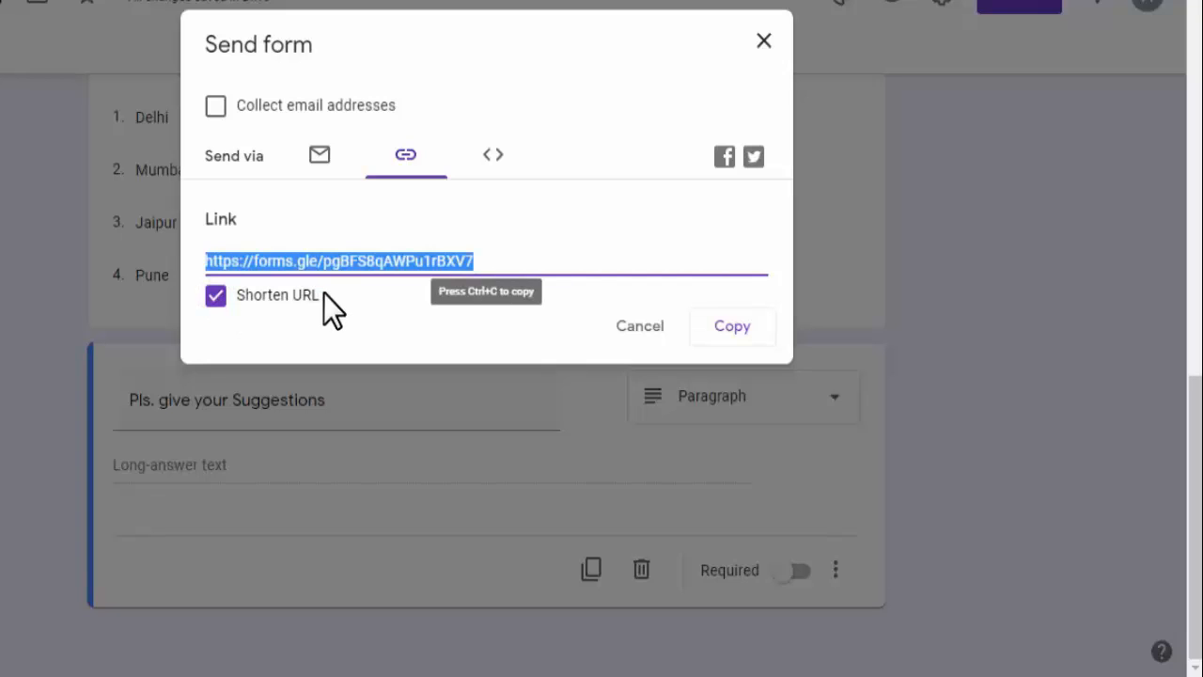
left_click(737, 330)
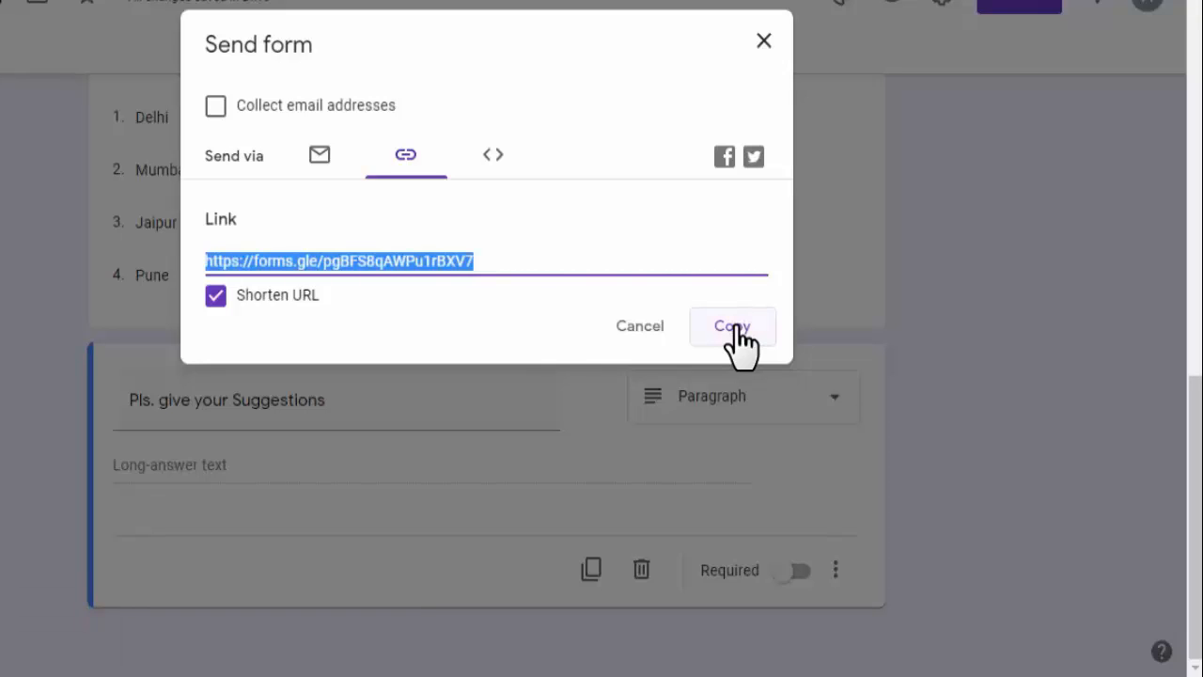
left_click(764, 40)
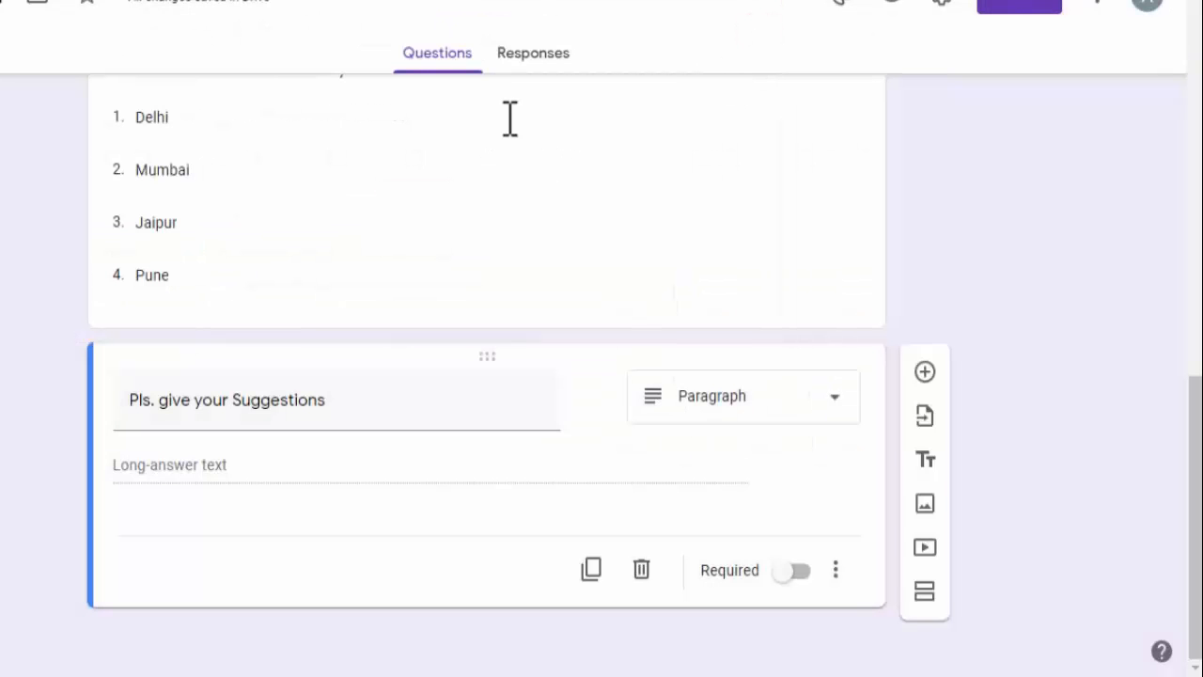
- Create a new spreadsheet named "Untitled form (Responses)" as the destination for the form's responses
left_click(534, 56)
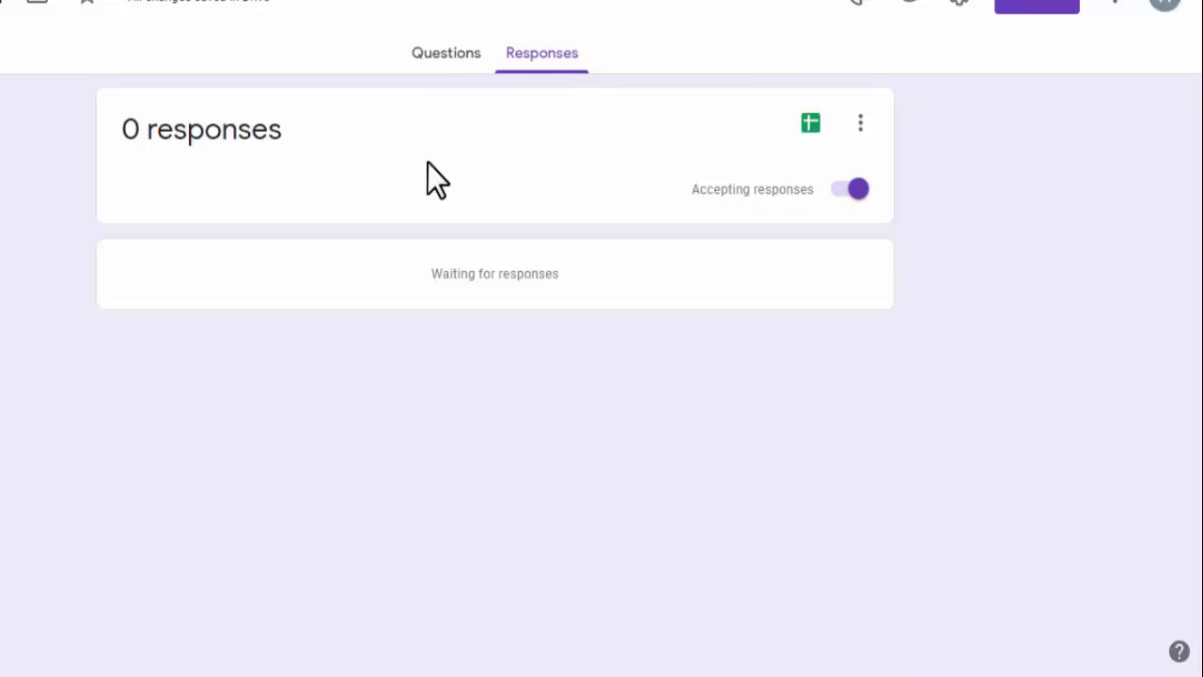
left_click(811, 132)
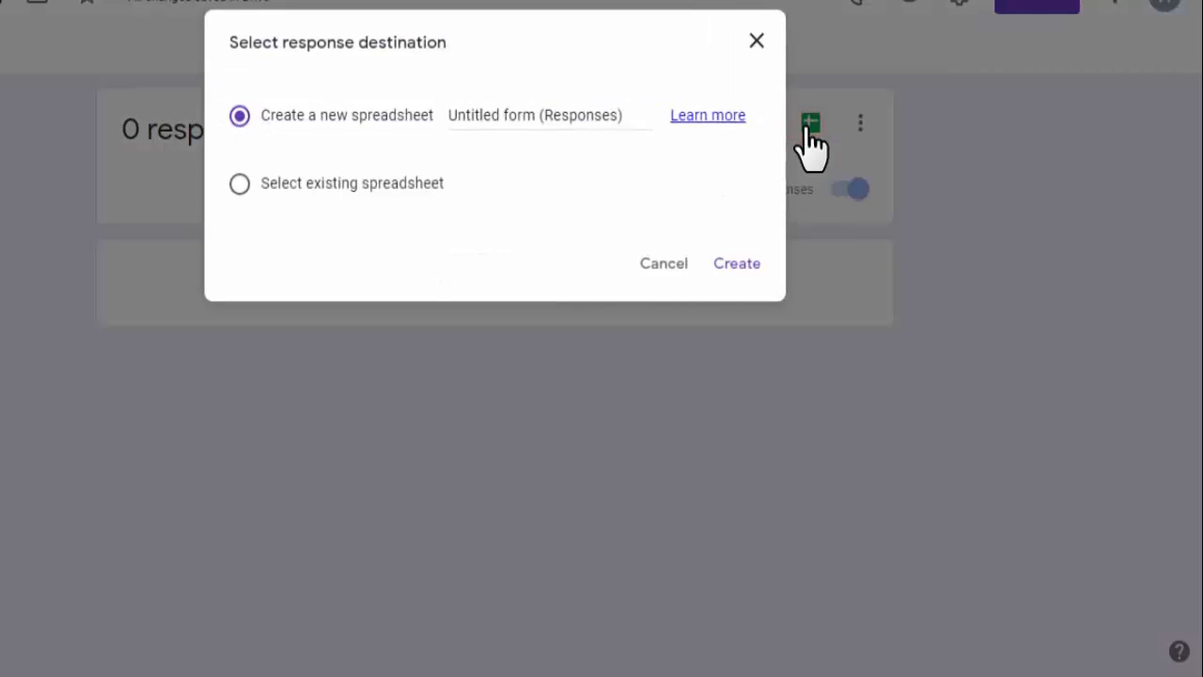
left_click(737, 263)
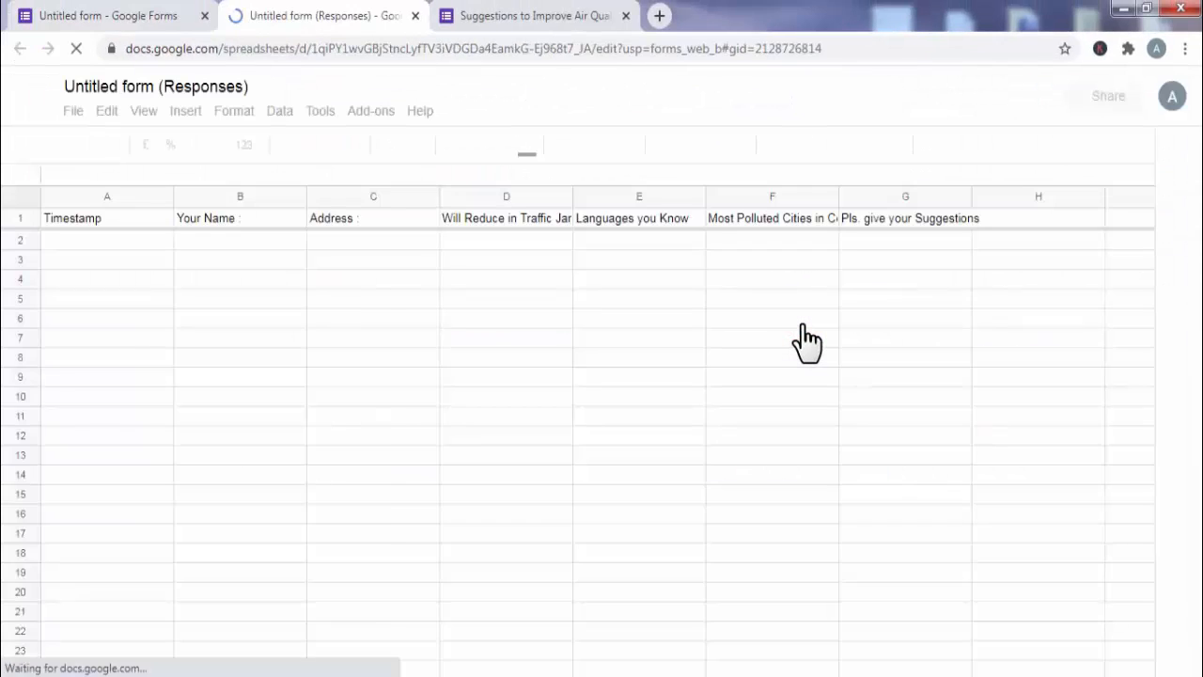